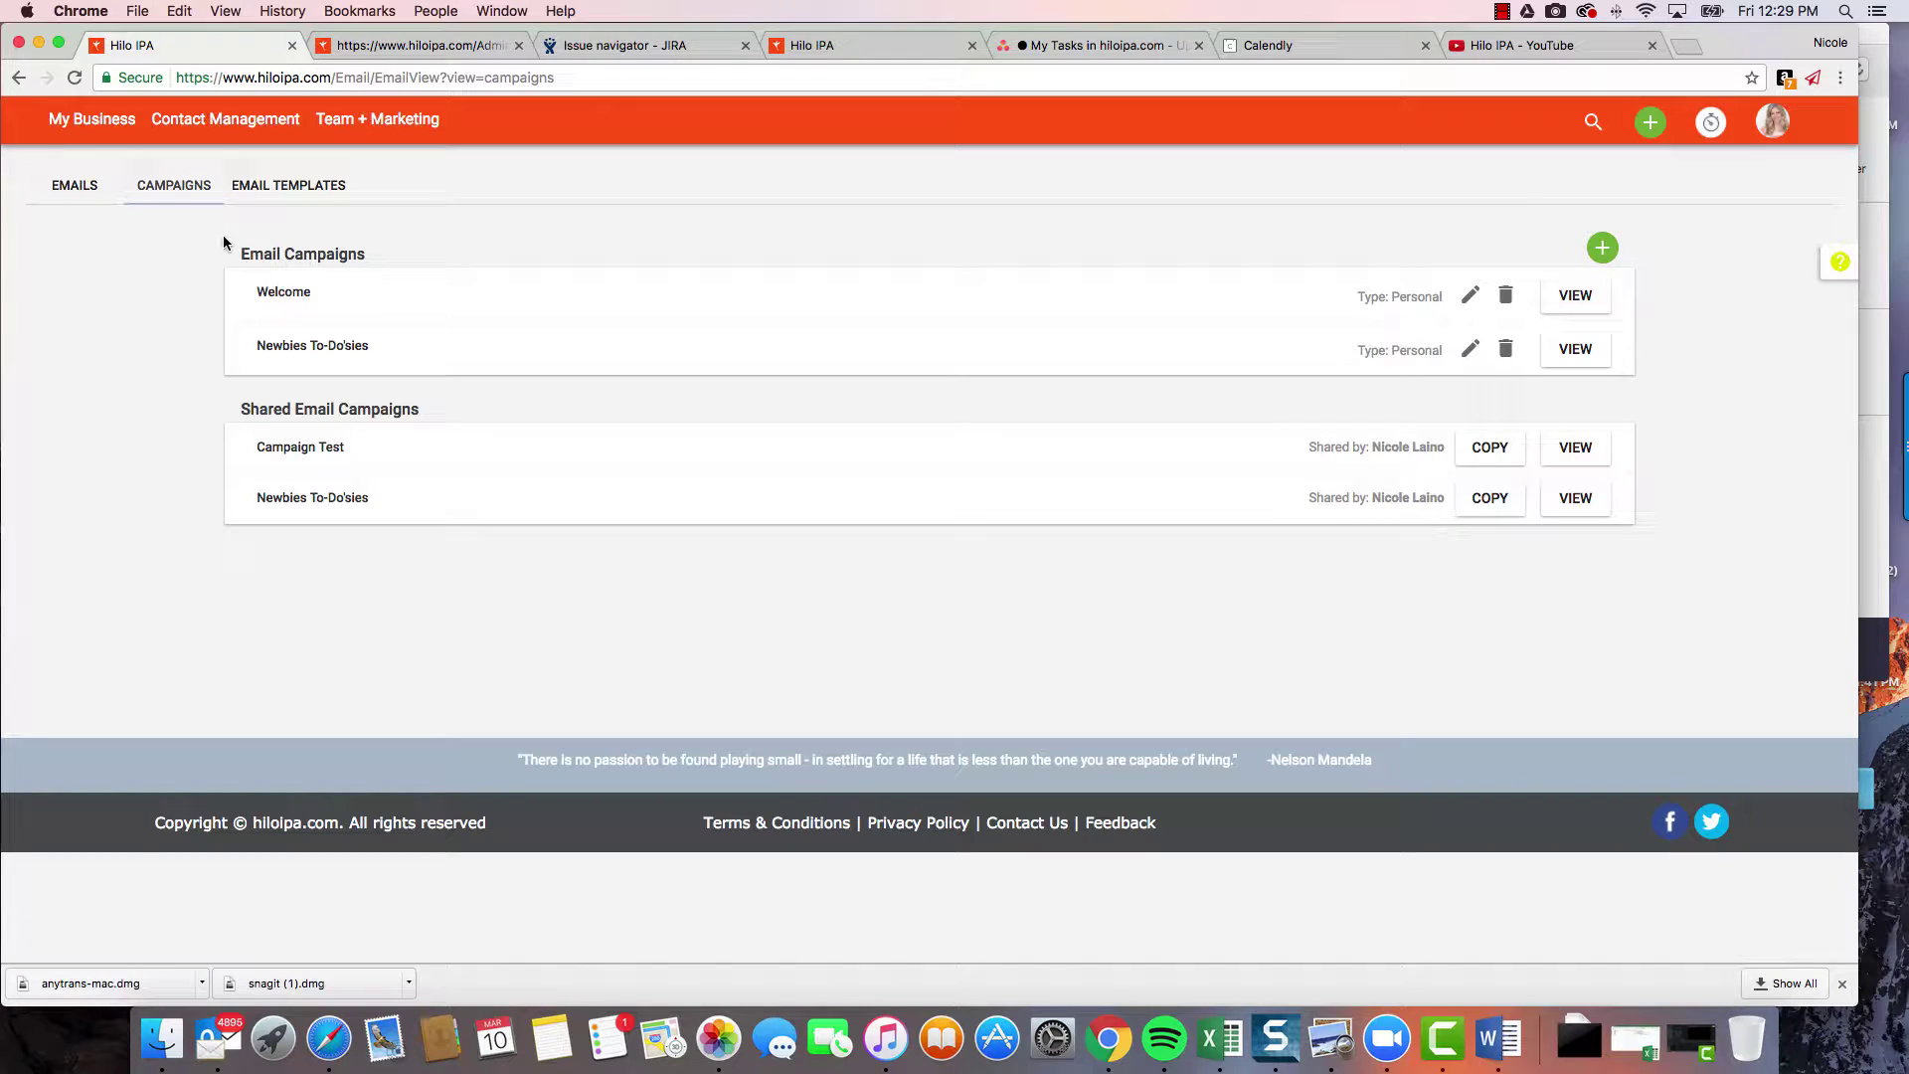
# Copy the shared Campaign Test, with its Messages 1–4, into your personal email campaigns
pyautogui.moveTo(372, 122)
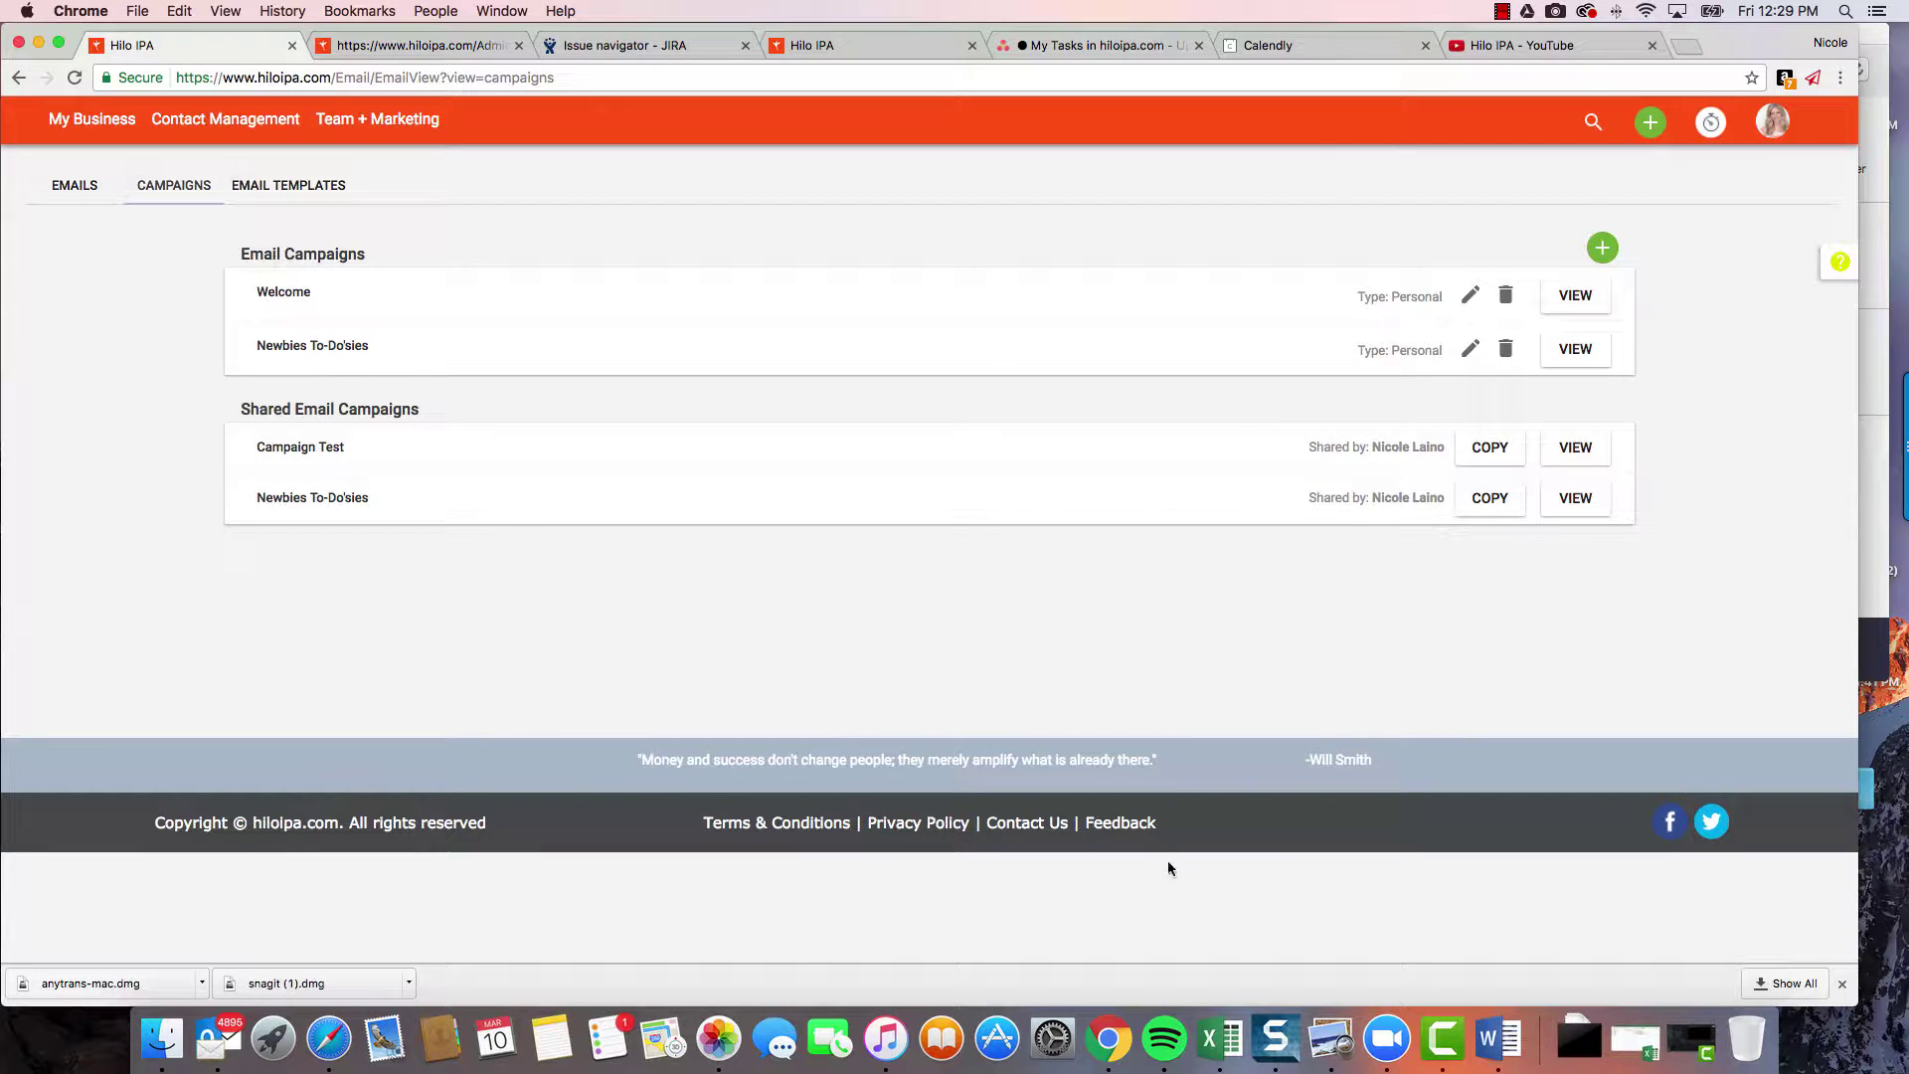
pyautogui.click(1587, 459)
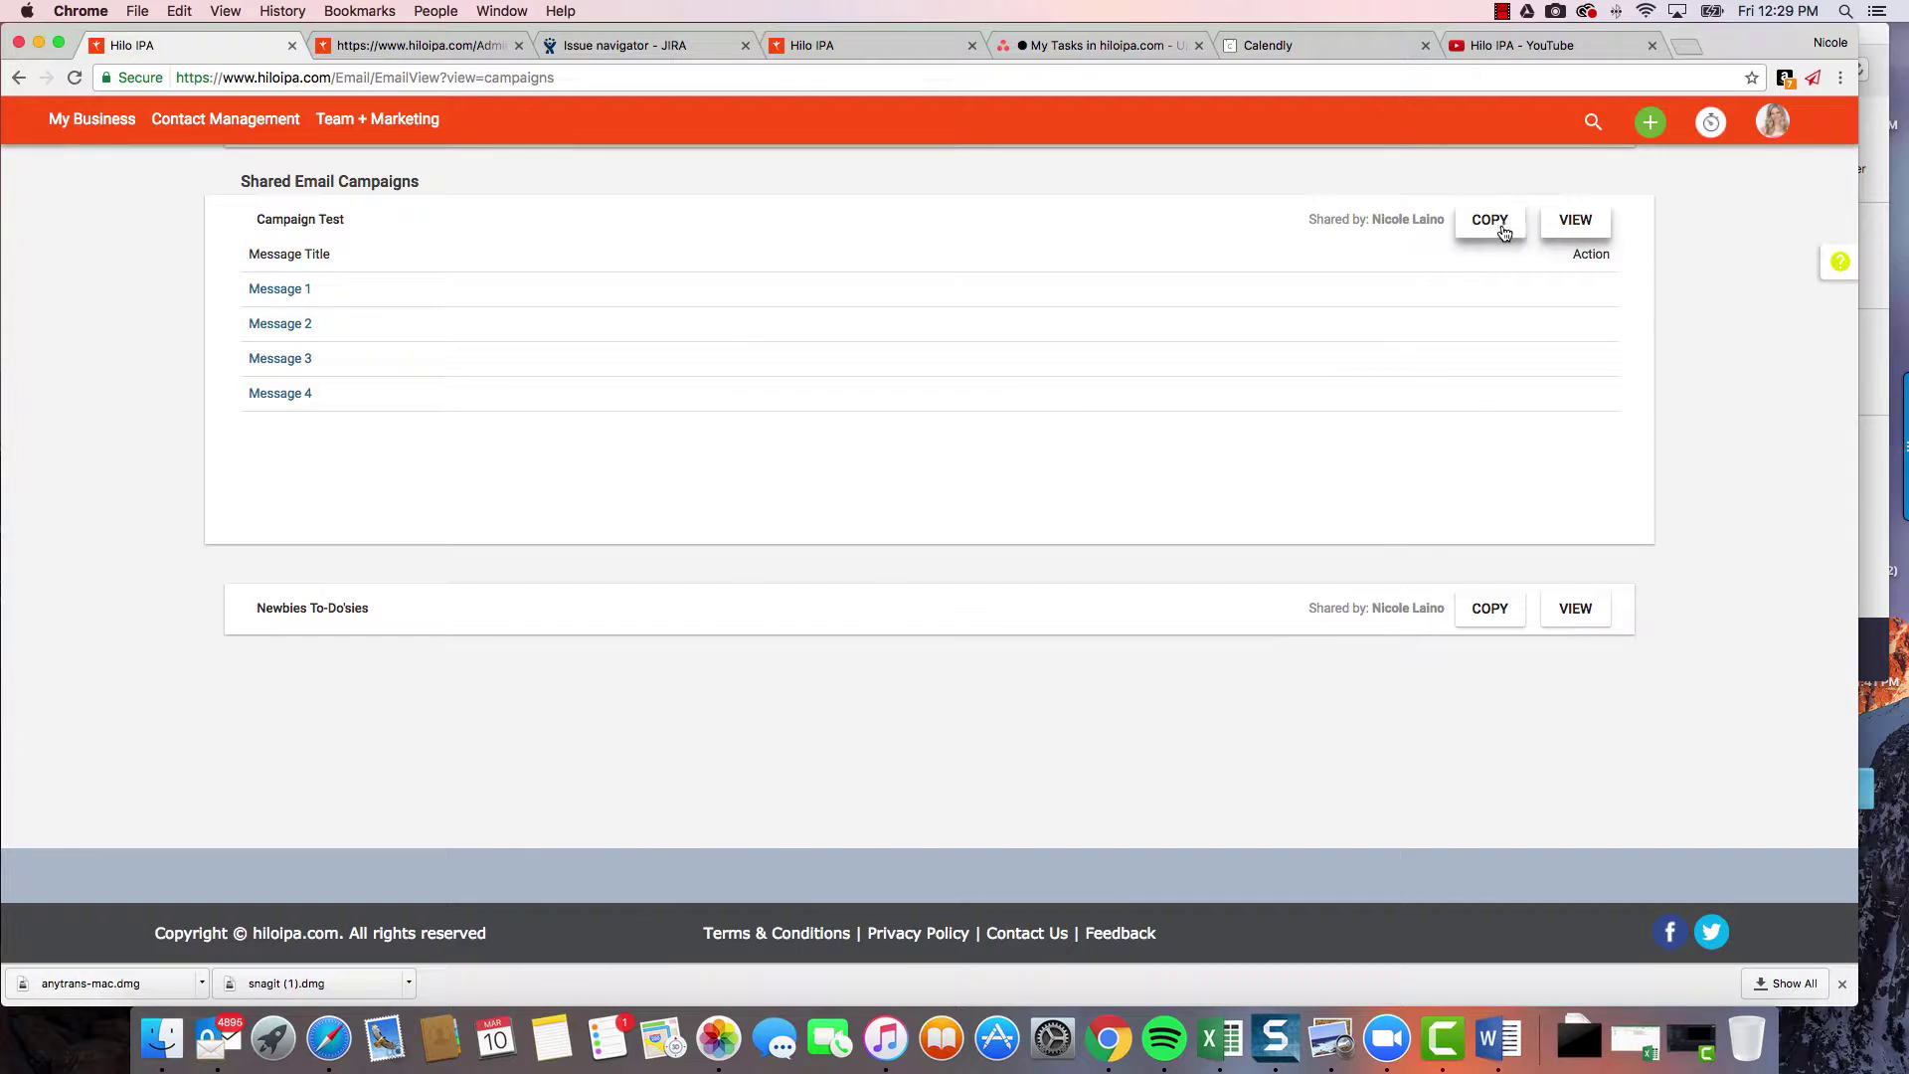
pyautogui.scroll(3, 1494, 241)
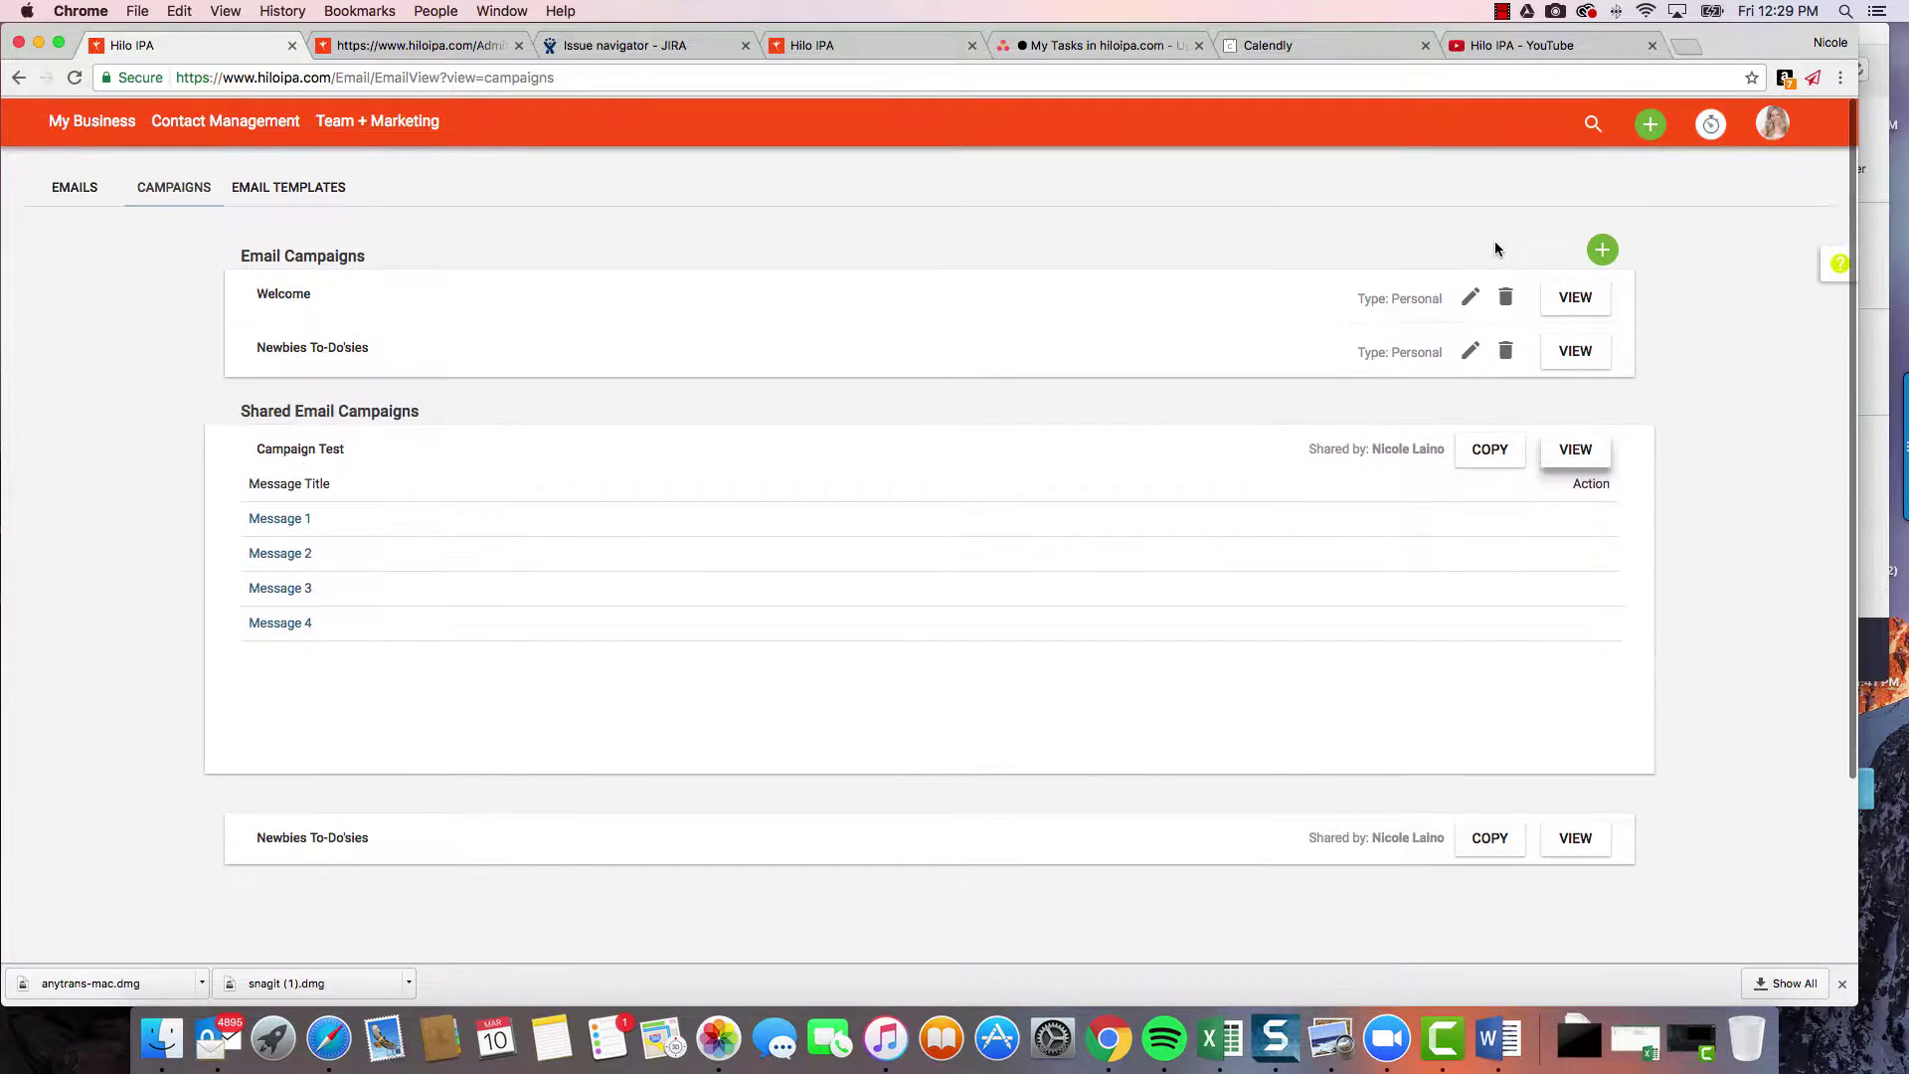
pyautogui.click(1489, 450)
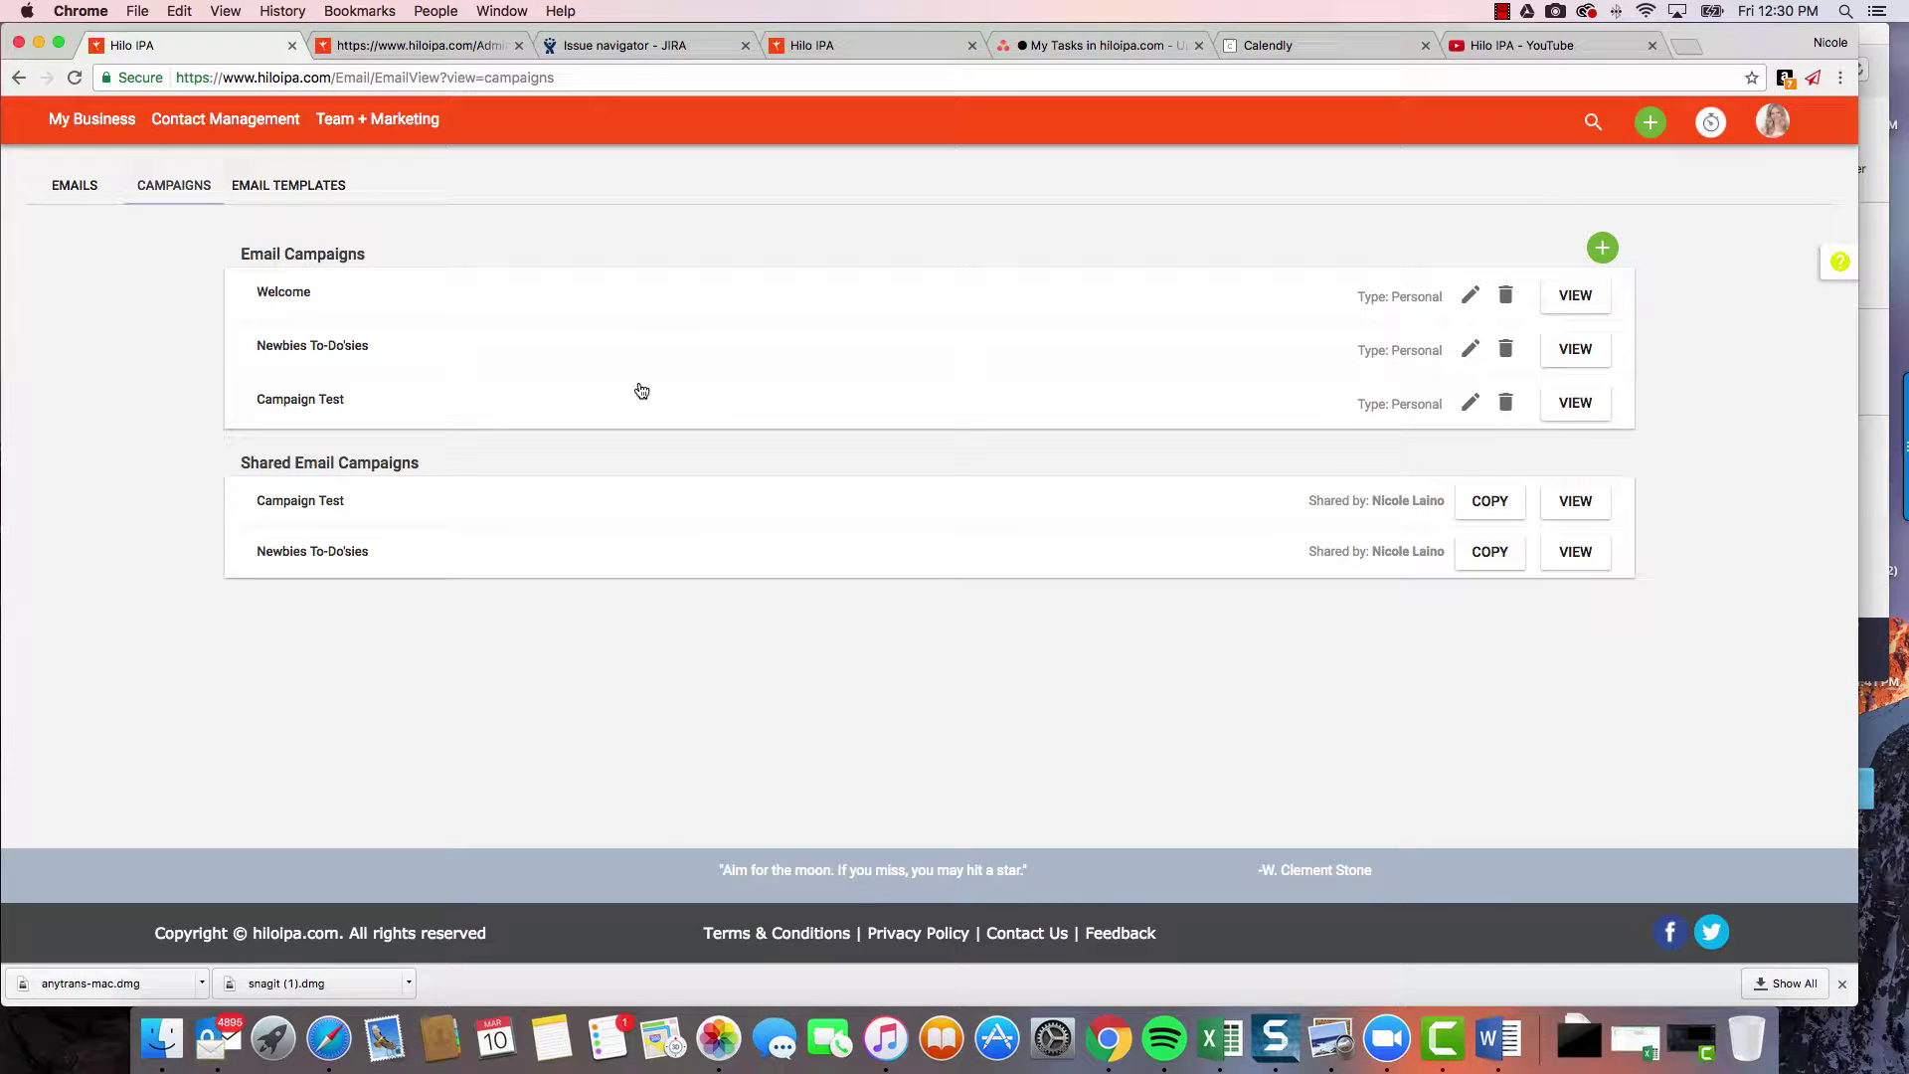
# Change the copied Campaign Test's Message 2 template to Happy New Year 2017 and update it
pyautogui.click(1101, 408)
pyautogui.scroll(-5, 1100, 398)
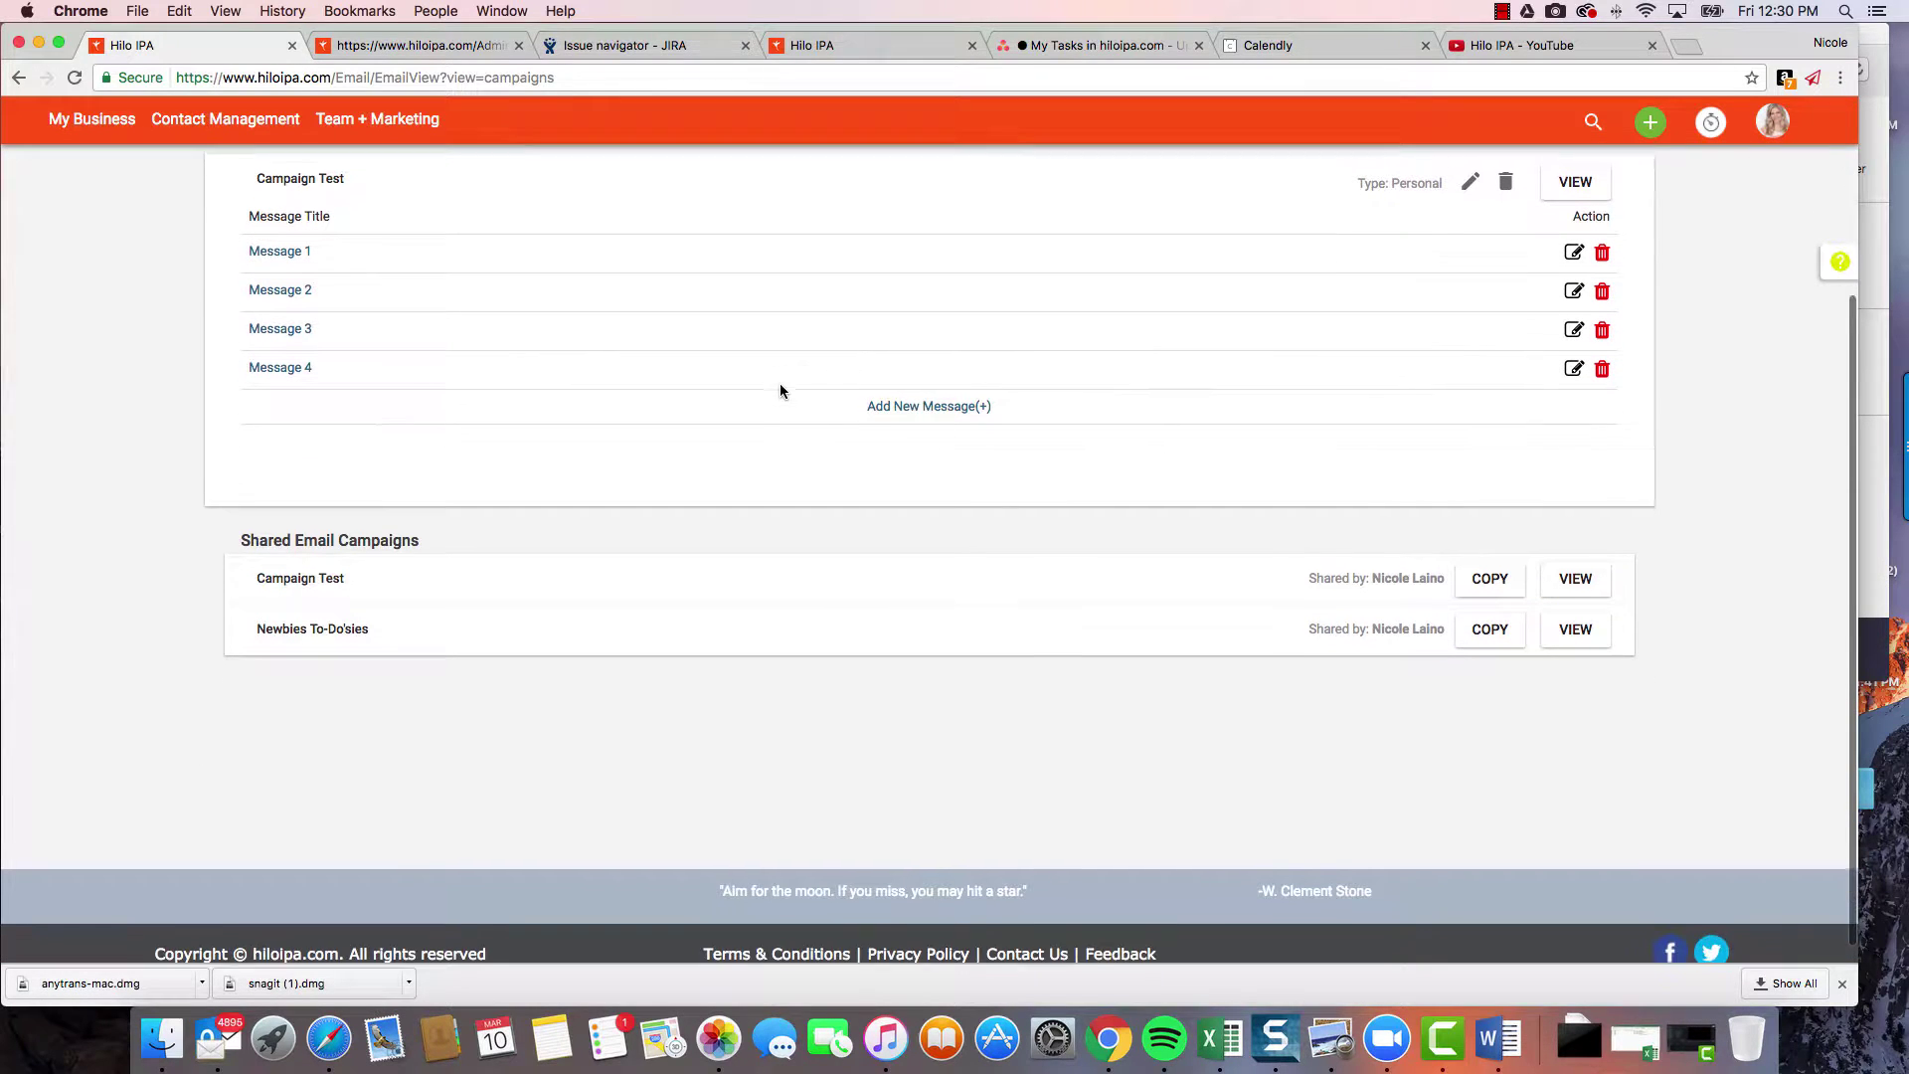
pyautogui.click(272, 291)
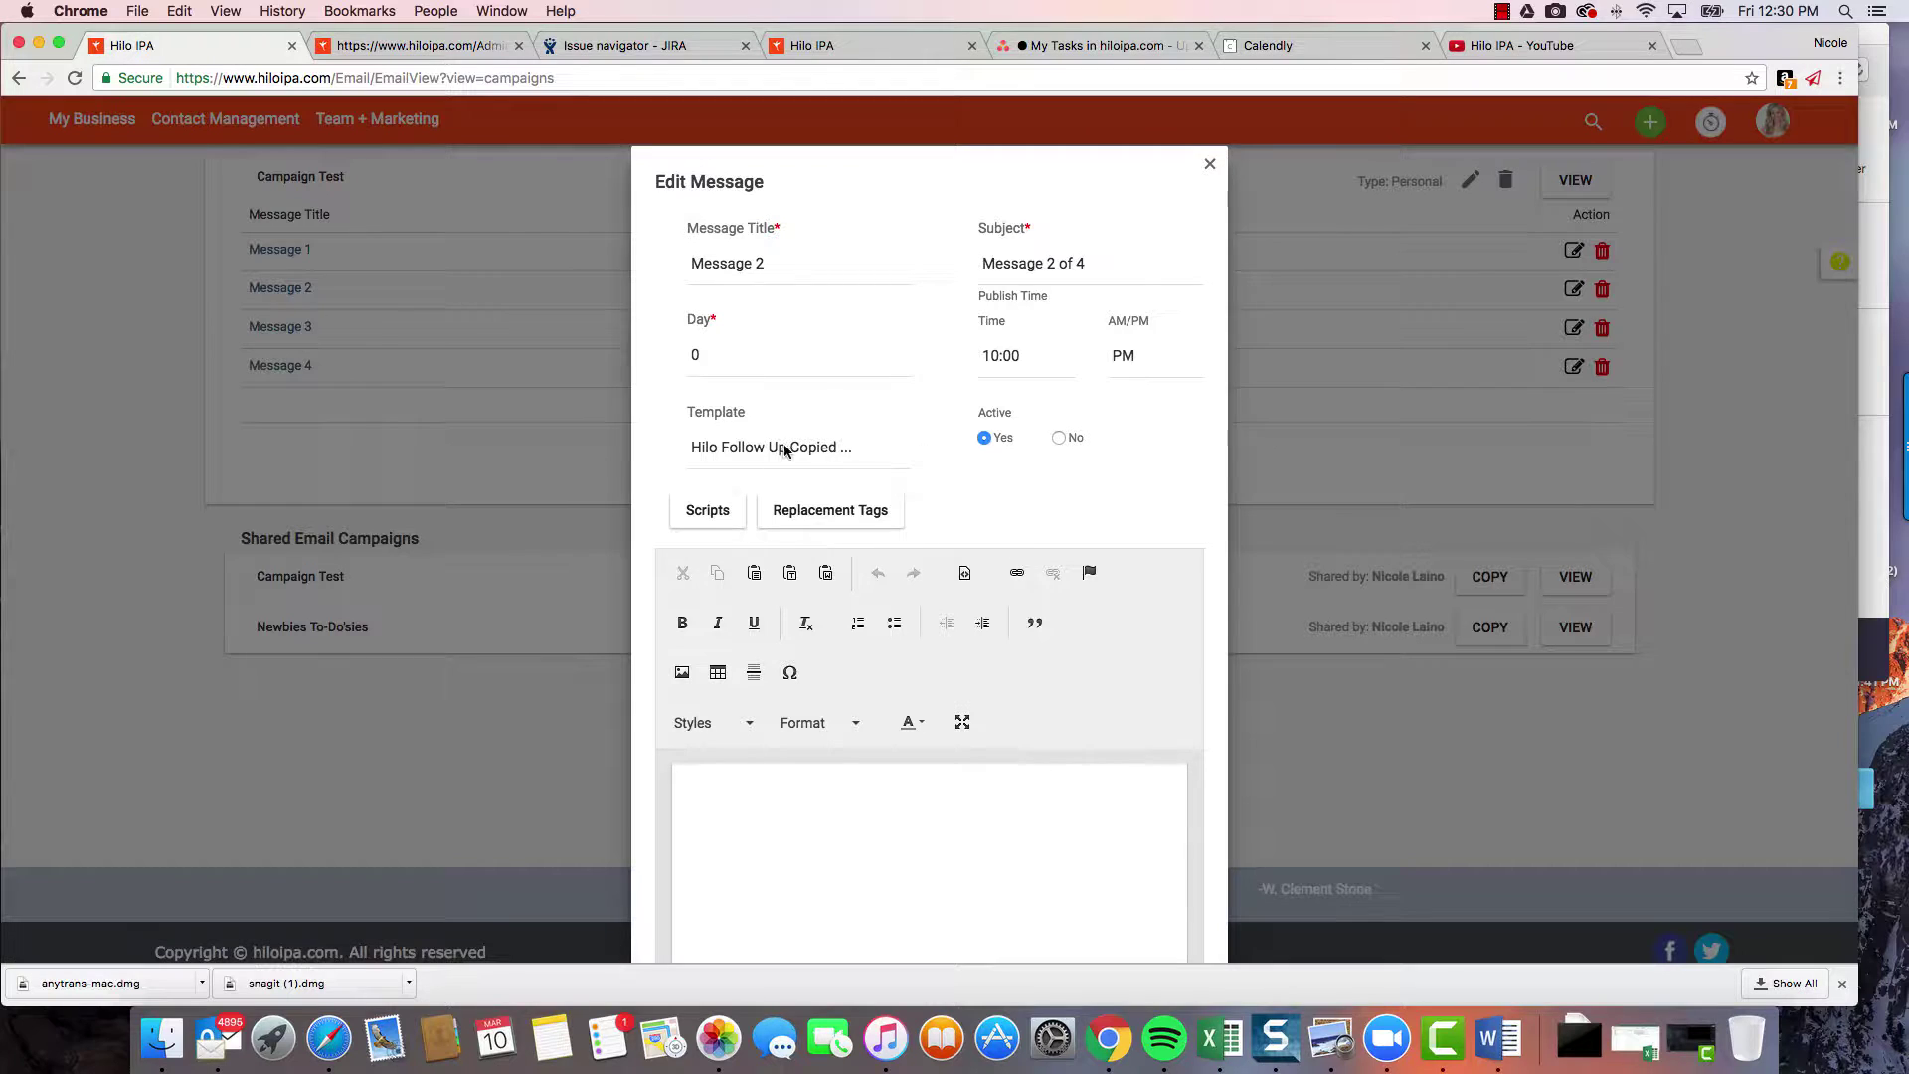
pyautogui.click(818, 454)
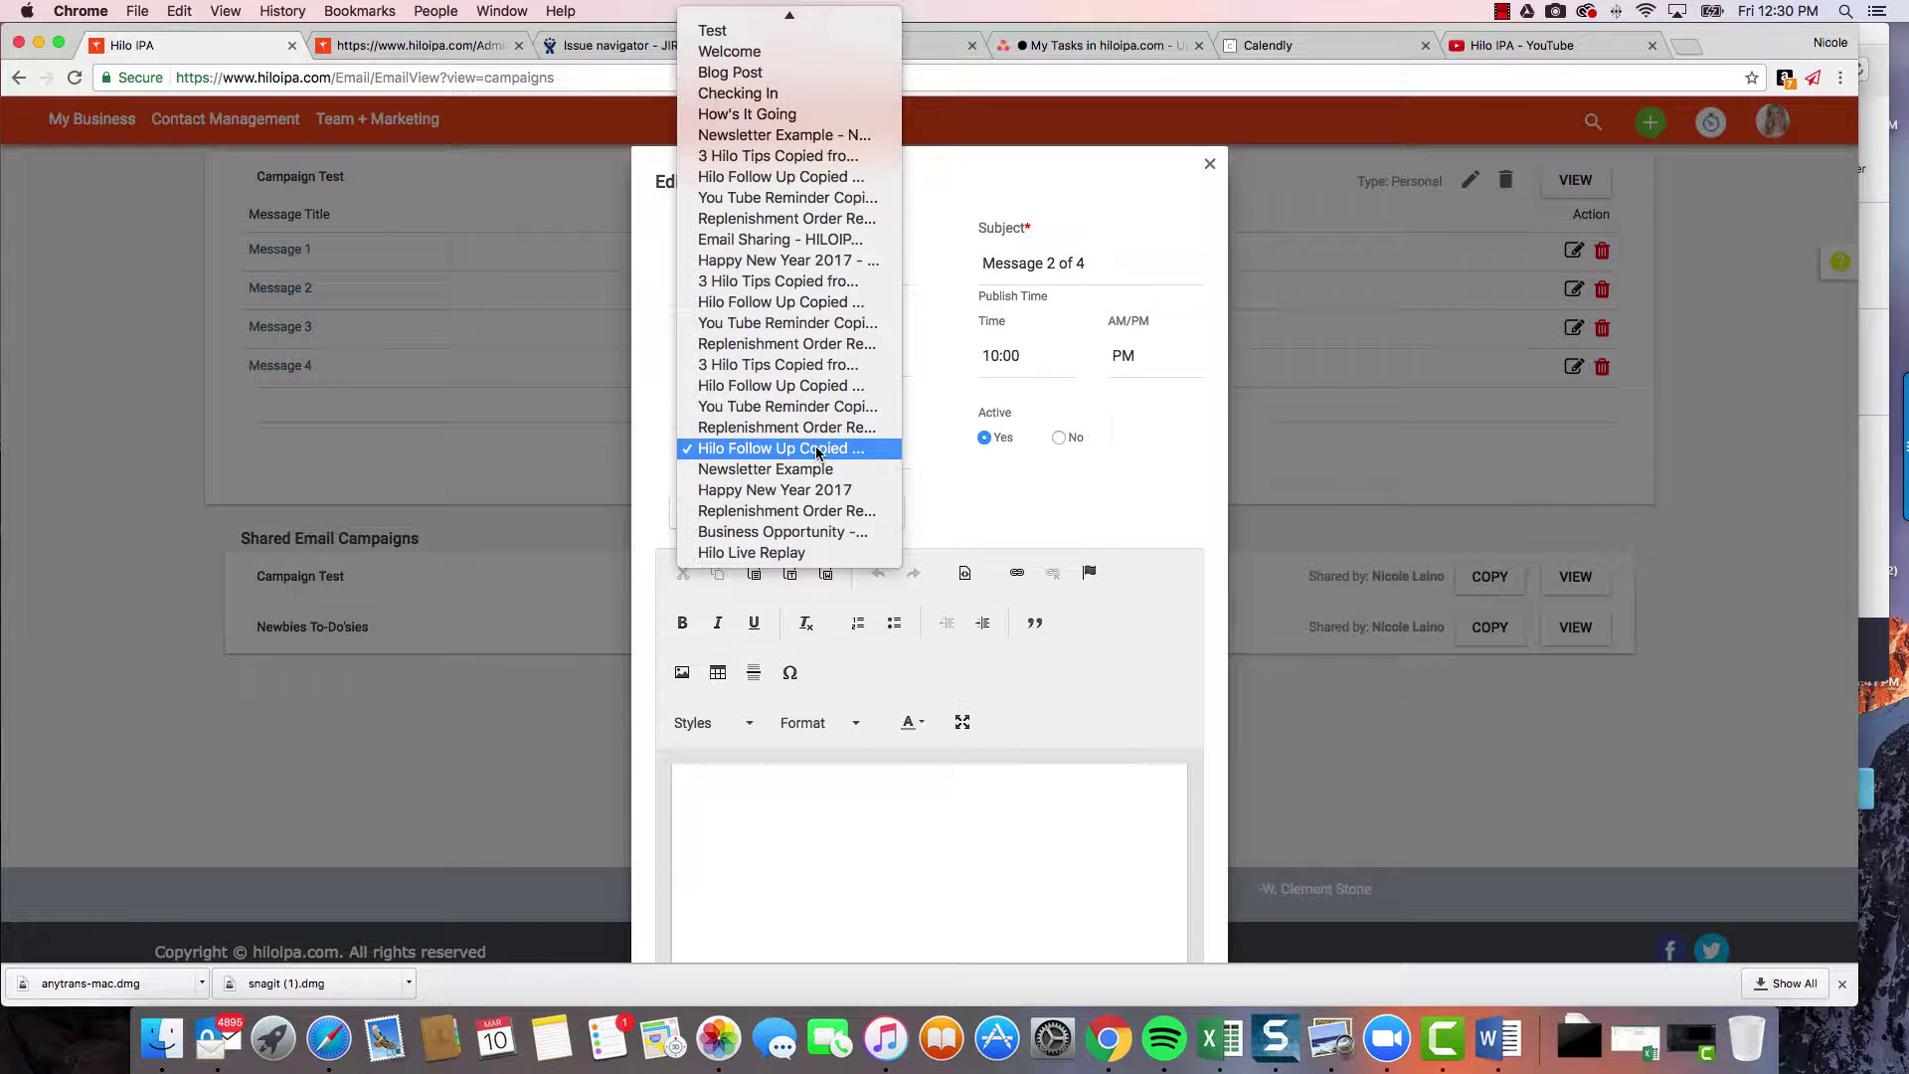
pyautogui.click(966, 491)
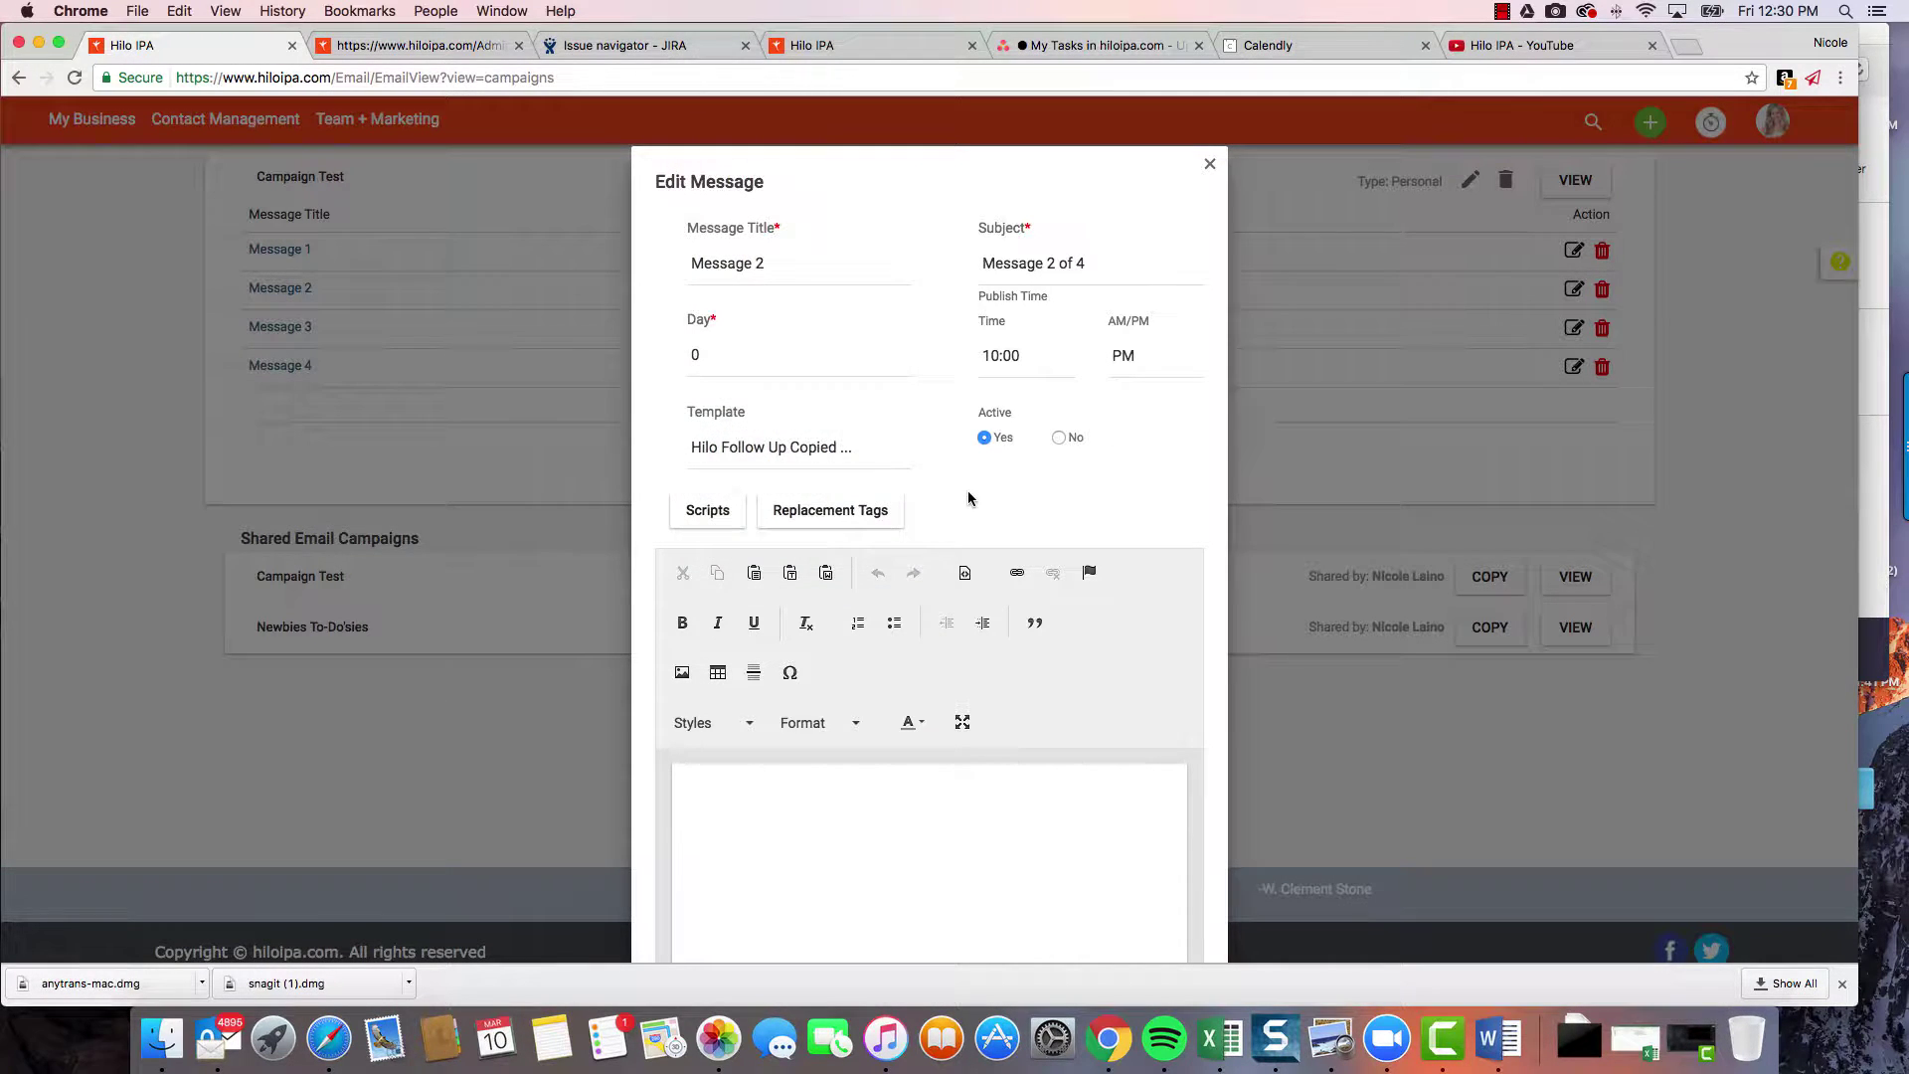
pyautogui.click(796, 452)
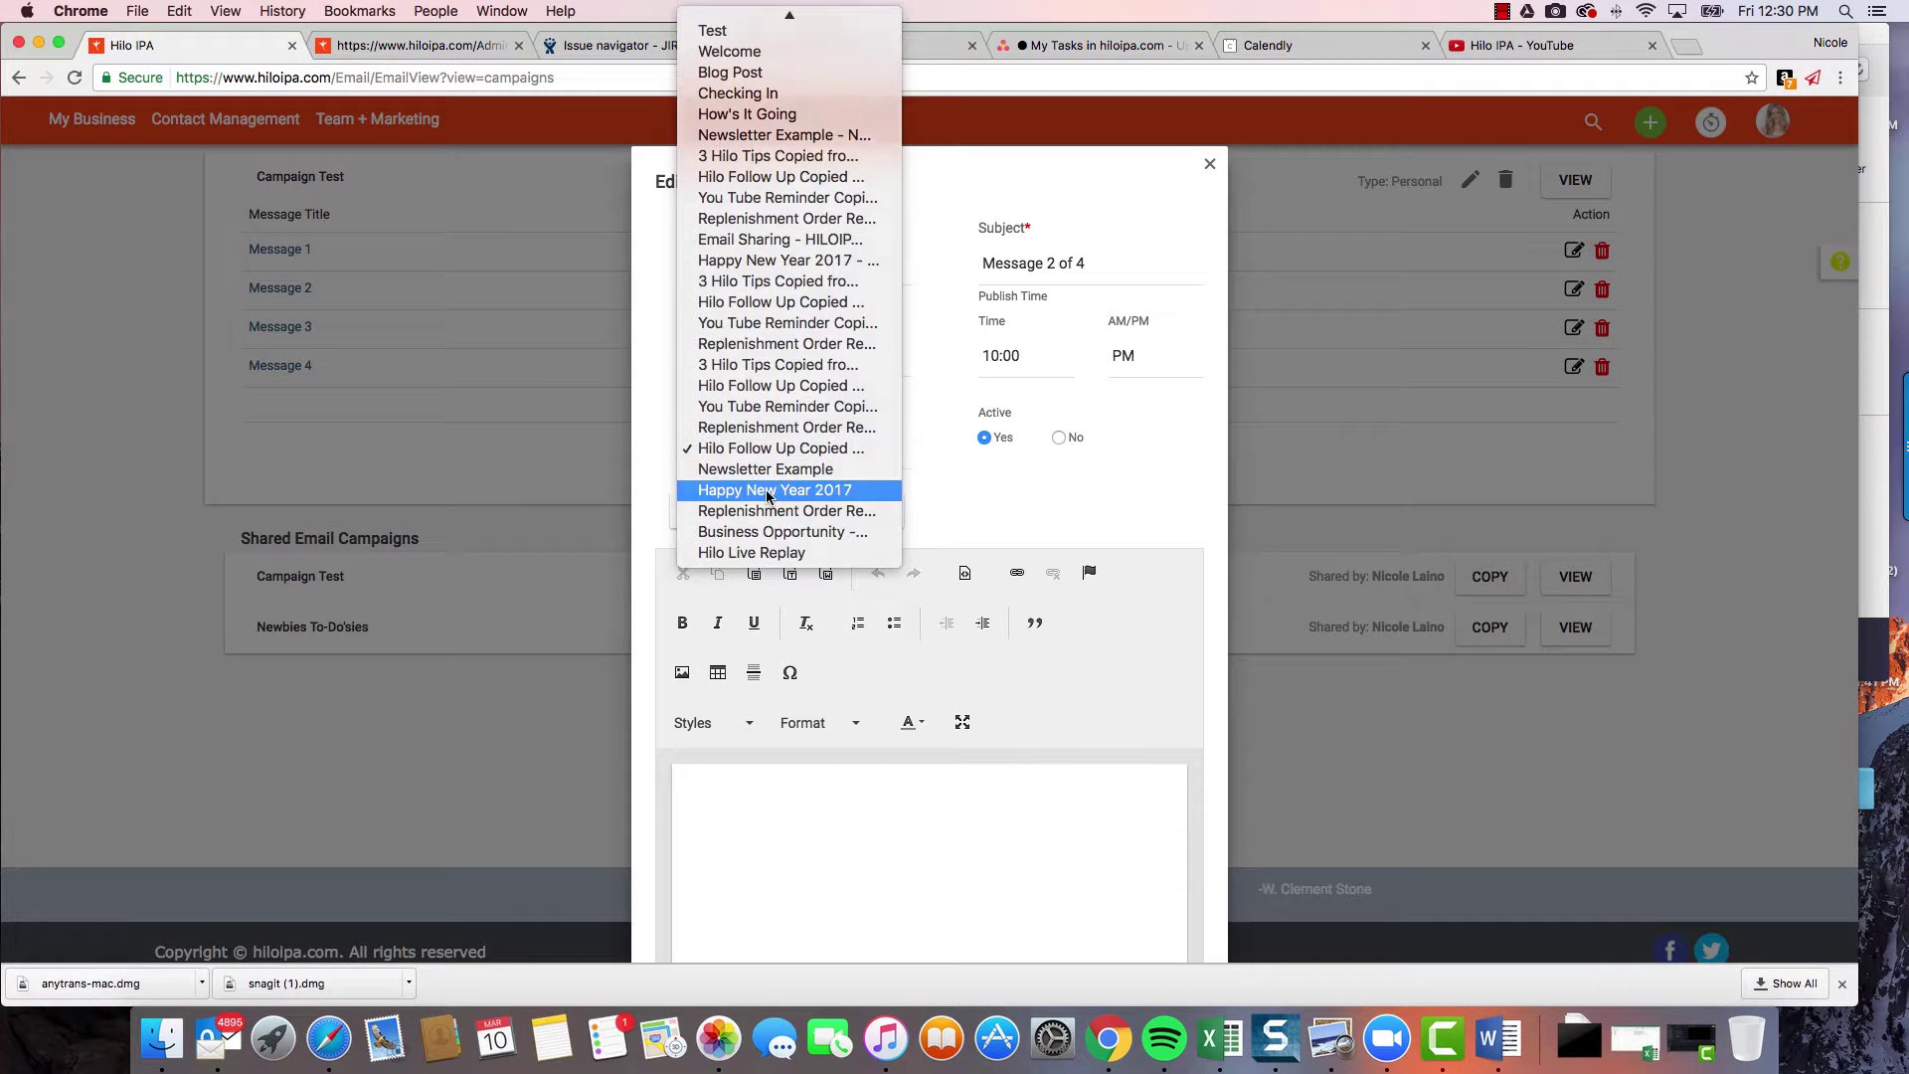
pyautogui.click(771, 490)
pyautogui.scroll(-5, 1107, 527)
pyautogui.click(744, 838)
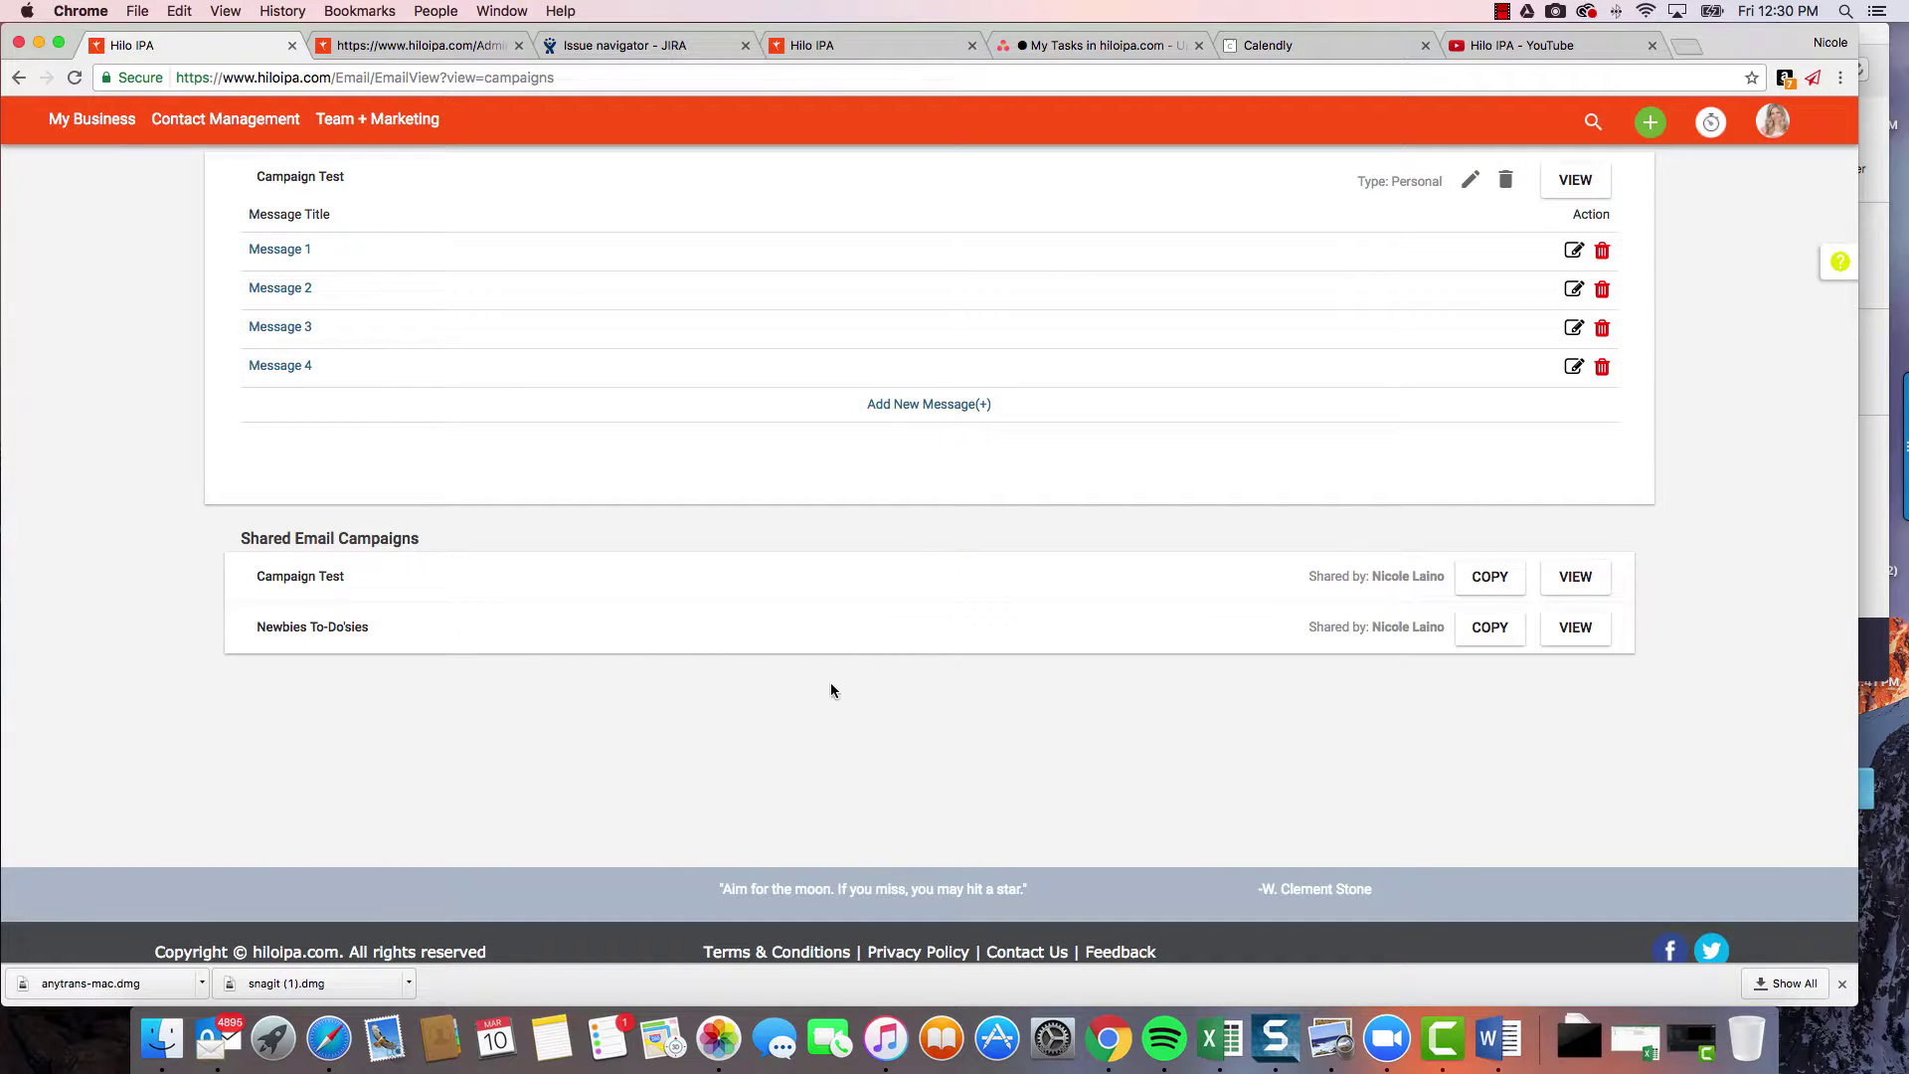
# Open the Create Campaign dialog from the Email Campaigns + button
pyautogui.scroll(4, 916, 545)
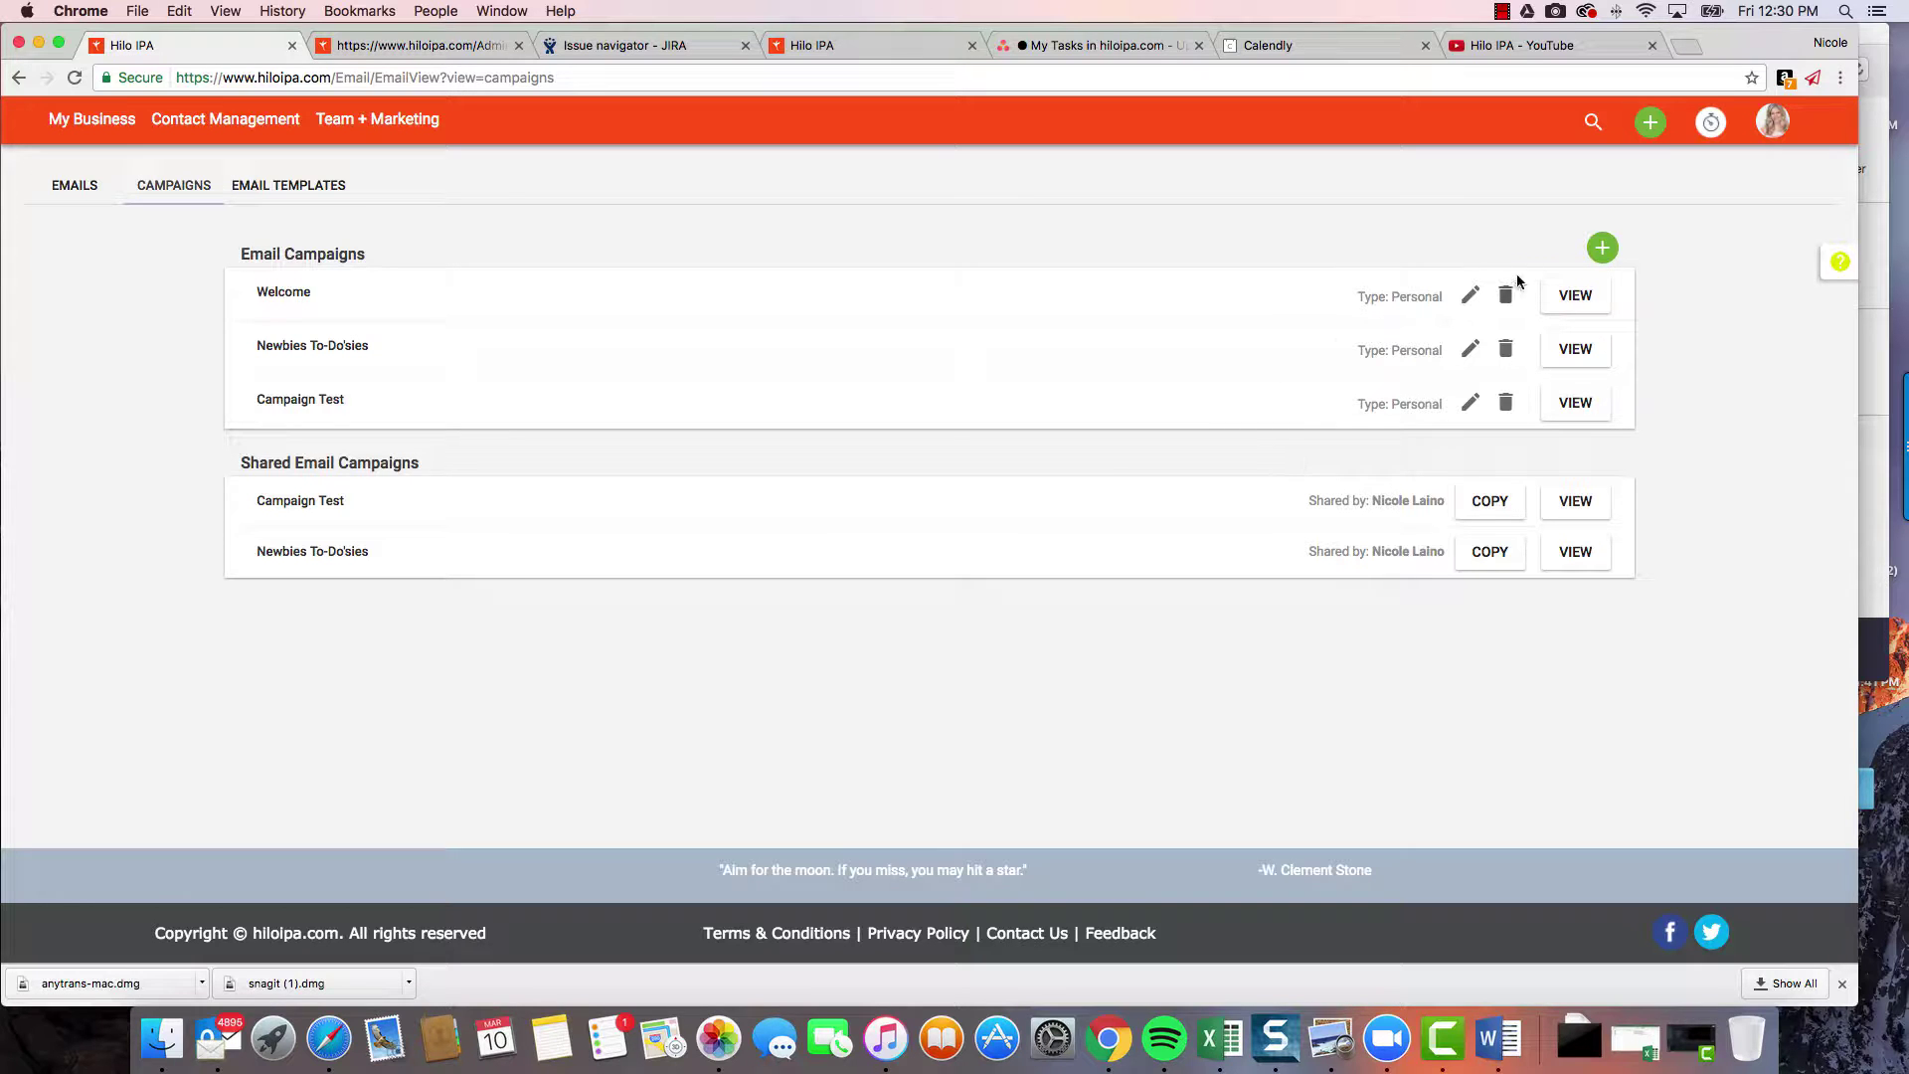
pyautogui.click(1601, 249)
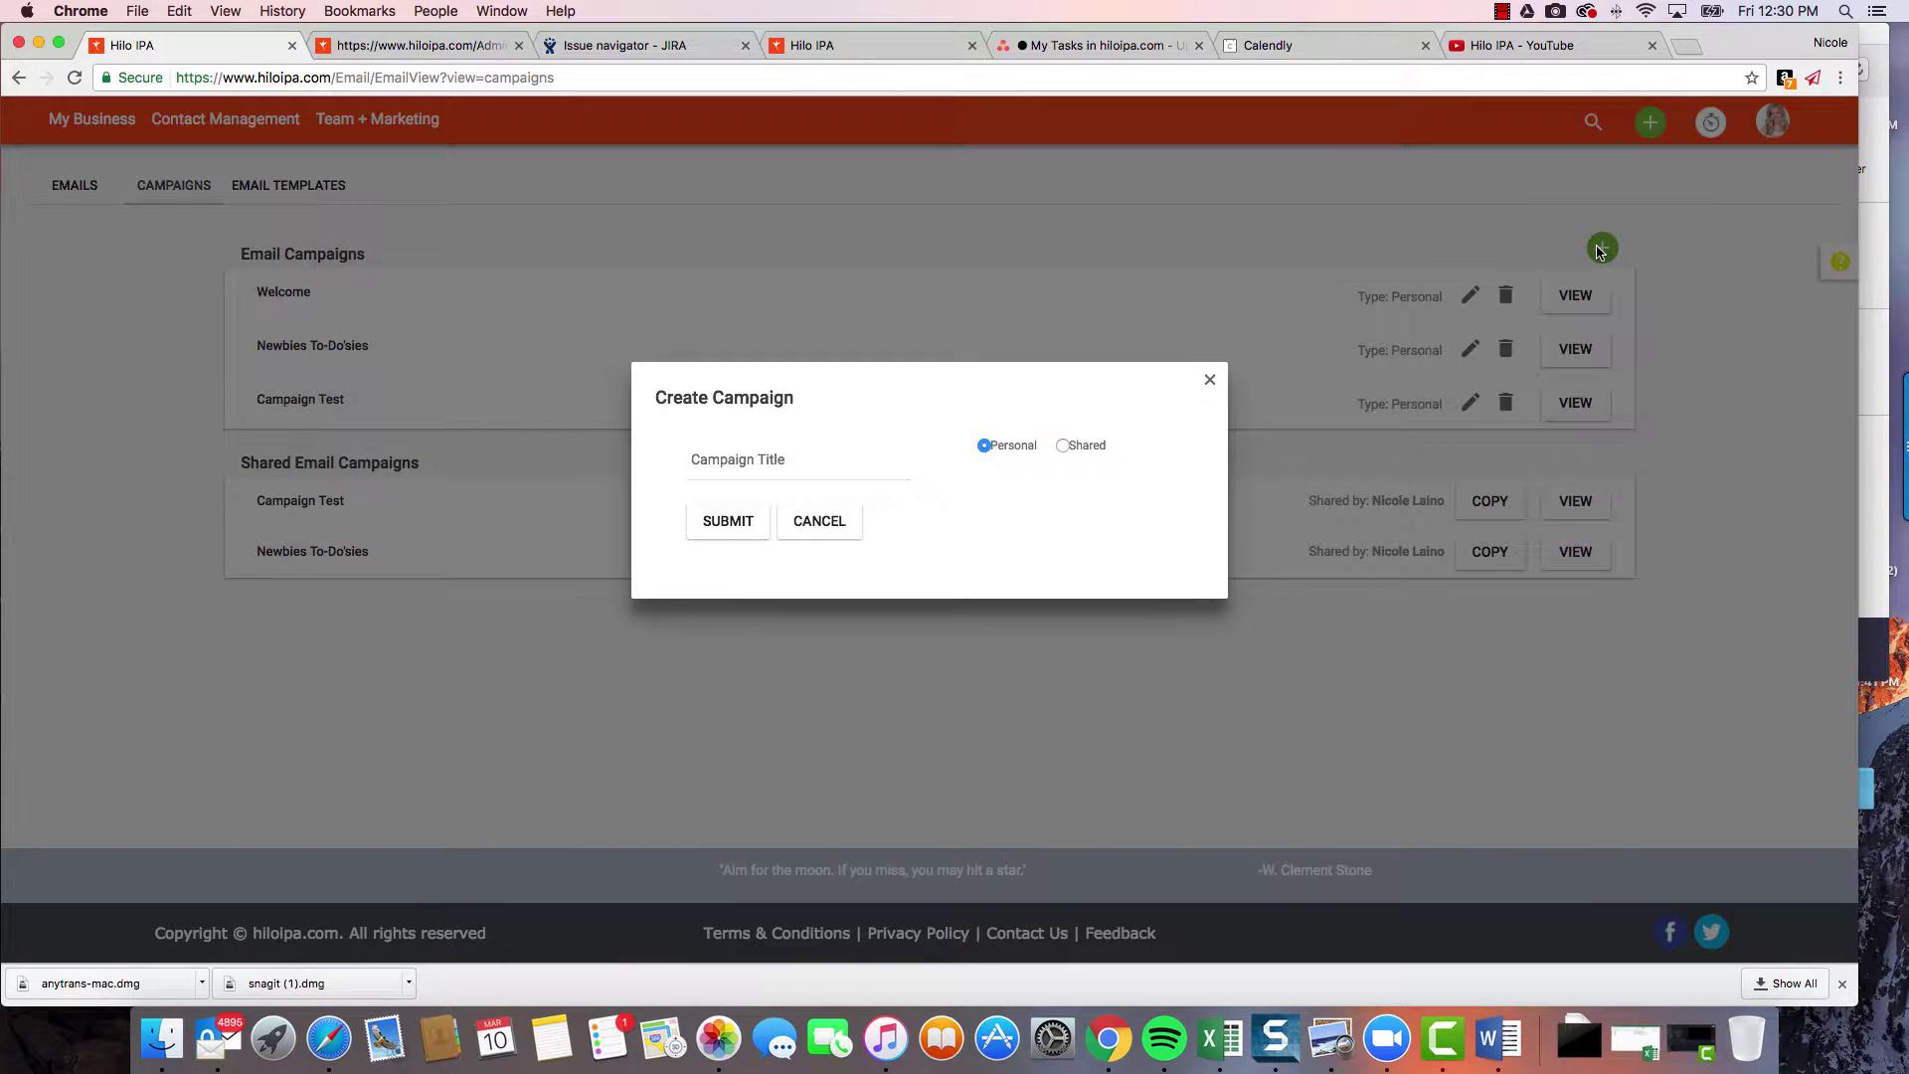
# Submit a new Shared-type campaign with the title 'Thank You'
pyautogui.click(764, 463)
pyautogui.write('Thank y')
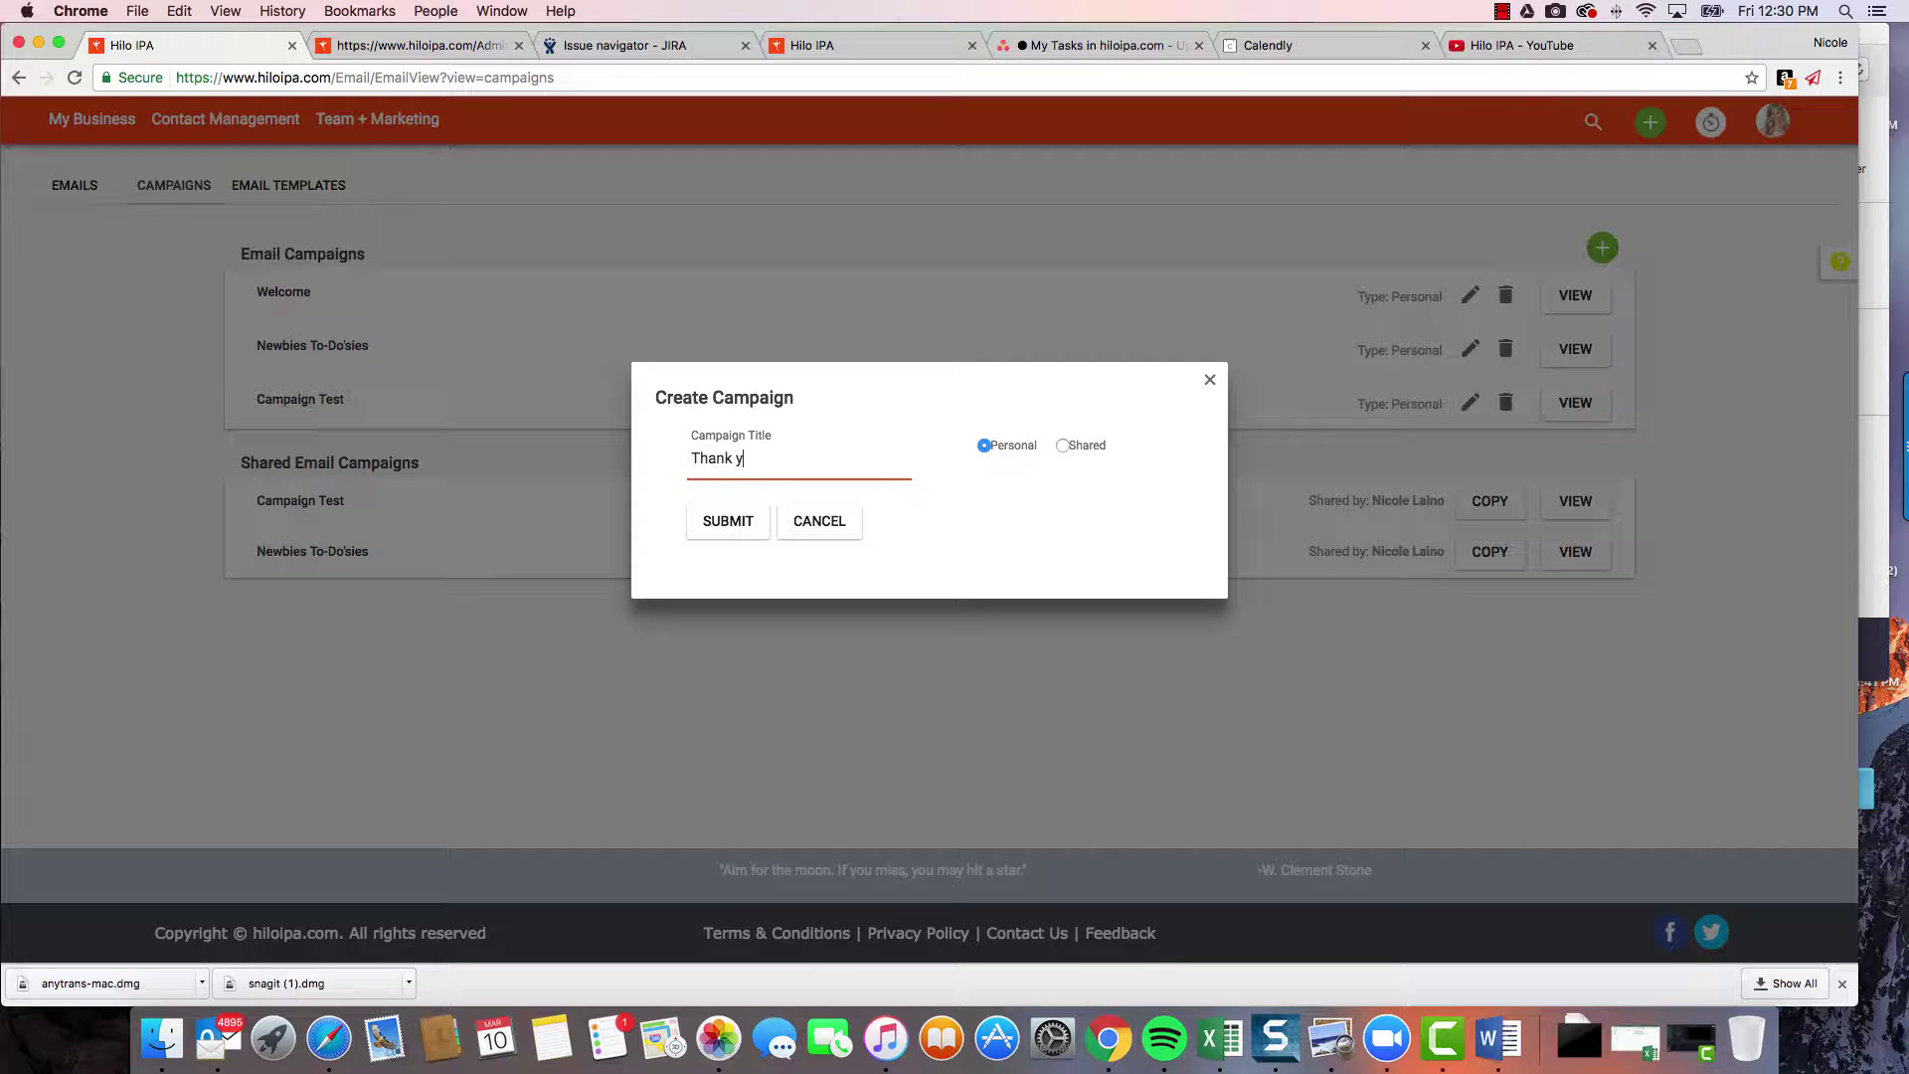
pyautogui.press('BackSpace')
pyautogui.write('You')
pyautogui.click(1063, 446)
pyautogui.click(751, 523)
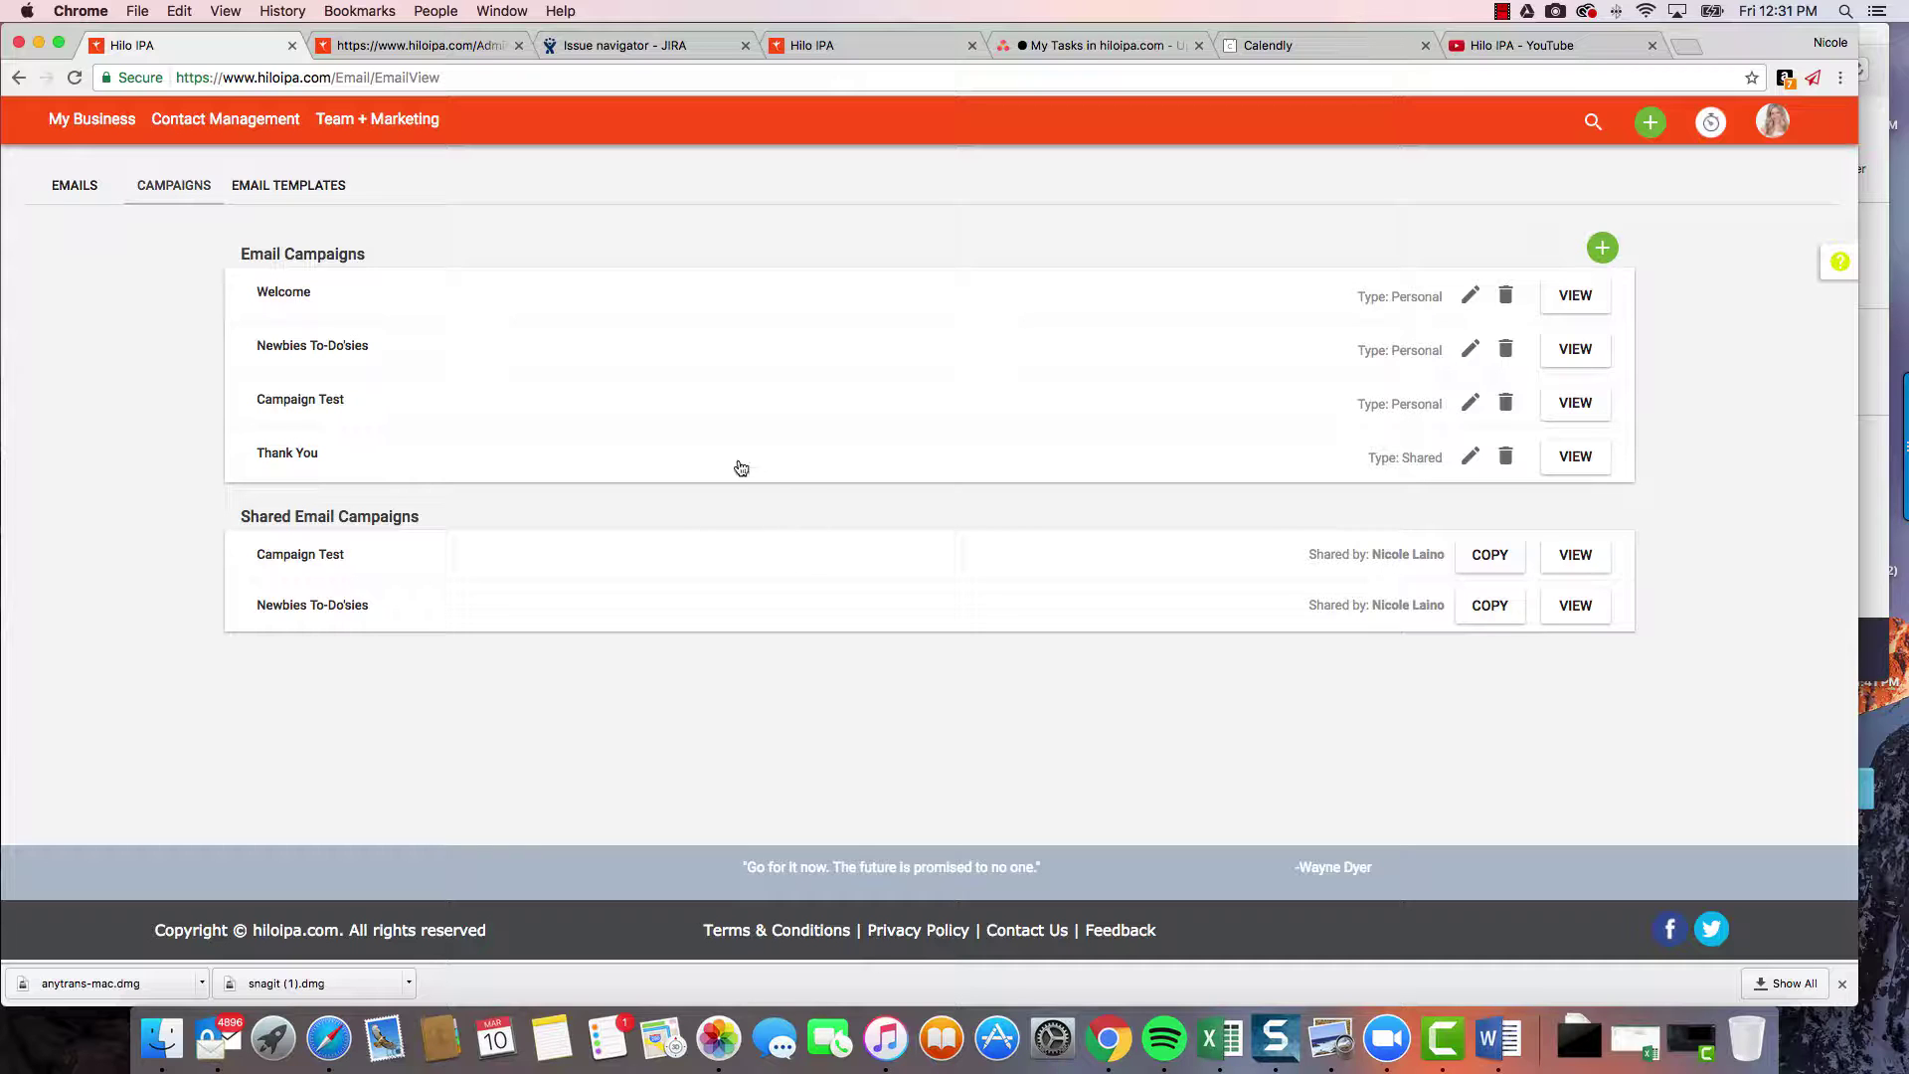
# Expand the Thank You campaign to reveal its empty message list and Add New Message(+)
pyautogui.click(735, 463)
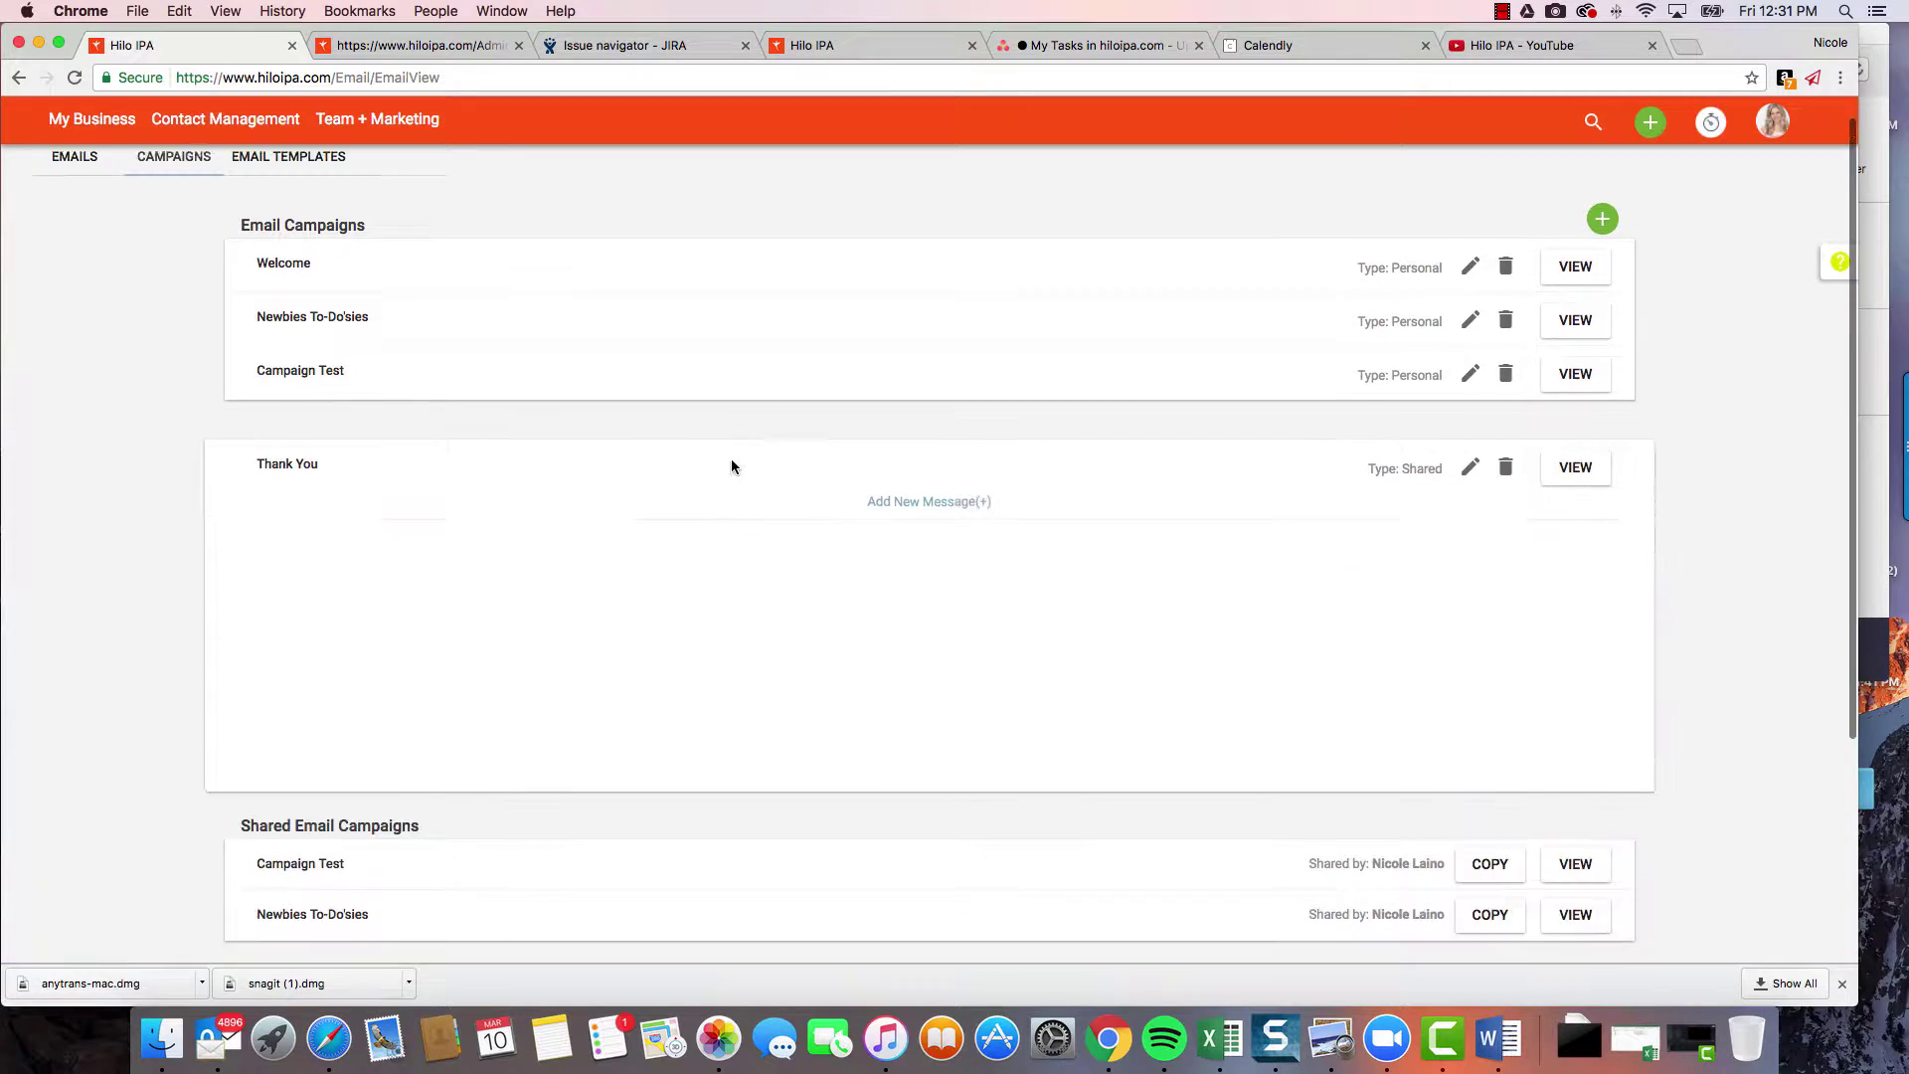
pyautogui.scroll(-5, 729, 477)
pyautogui.scroll(-1, 728, 495)
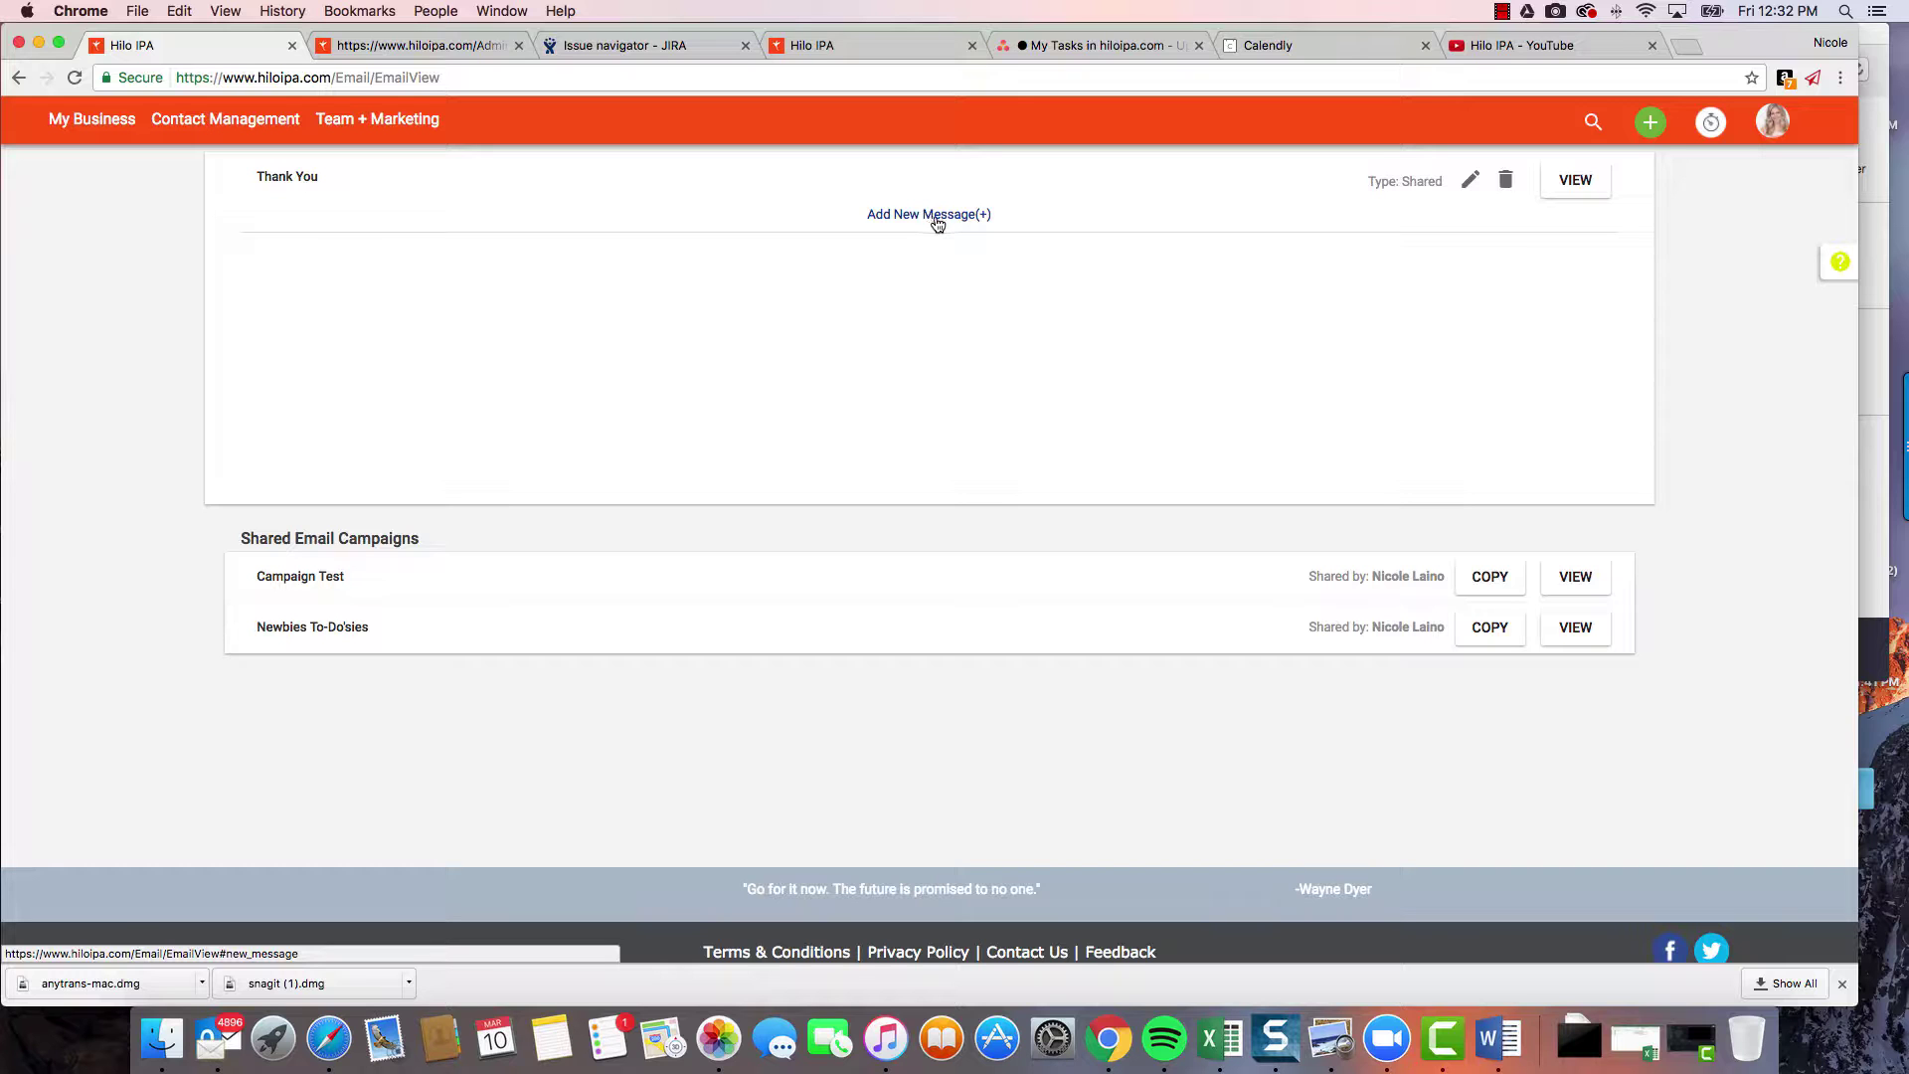
# Add a new Thank You message titled 'Welcome' with the subject 'Thank you!!!'
pyautogui.click(935, 215)
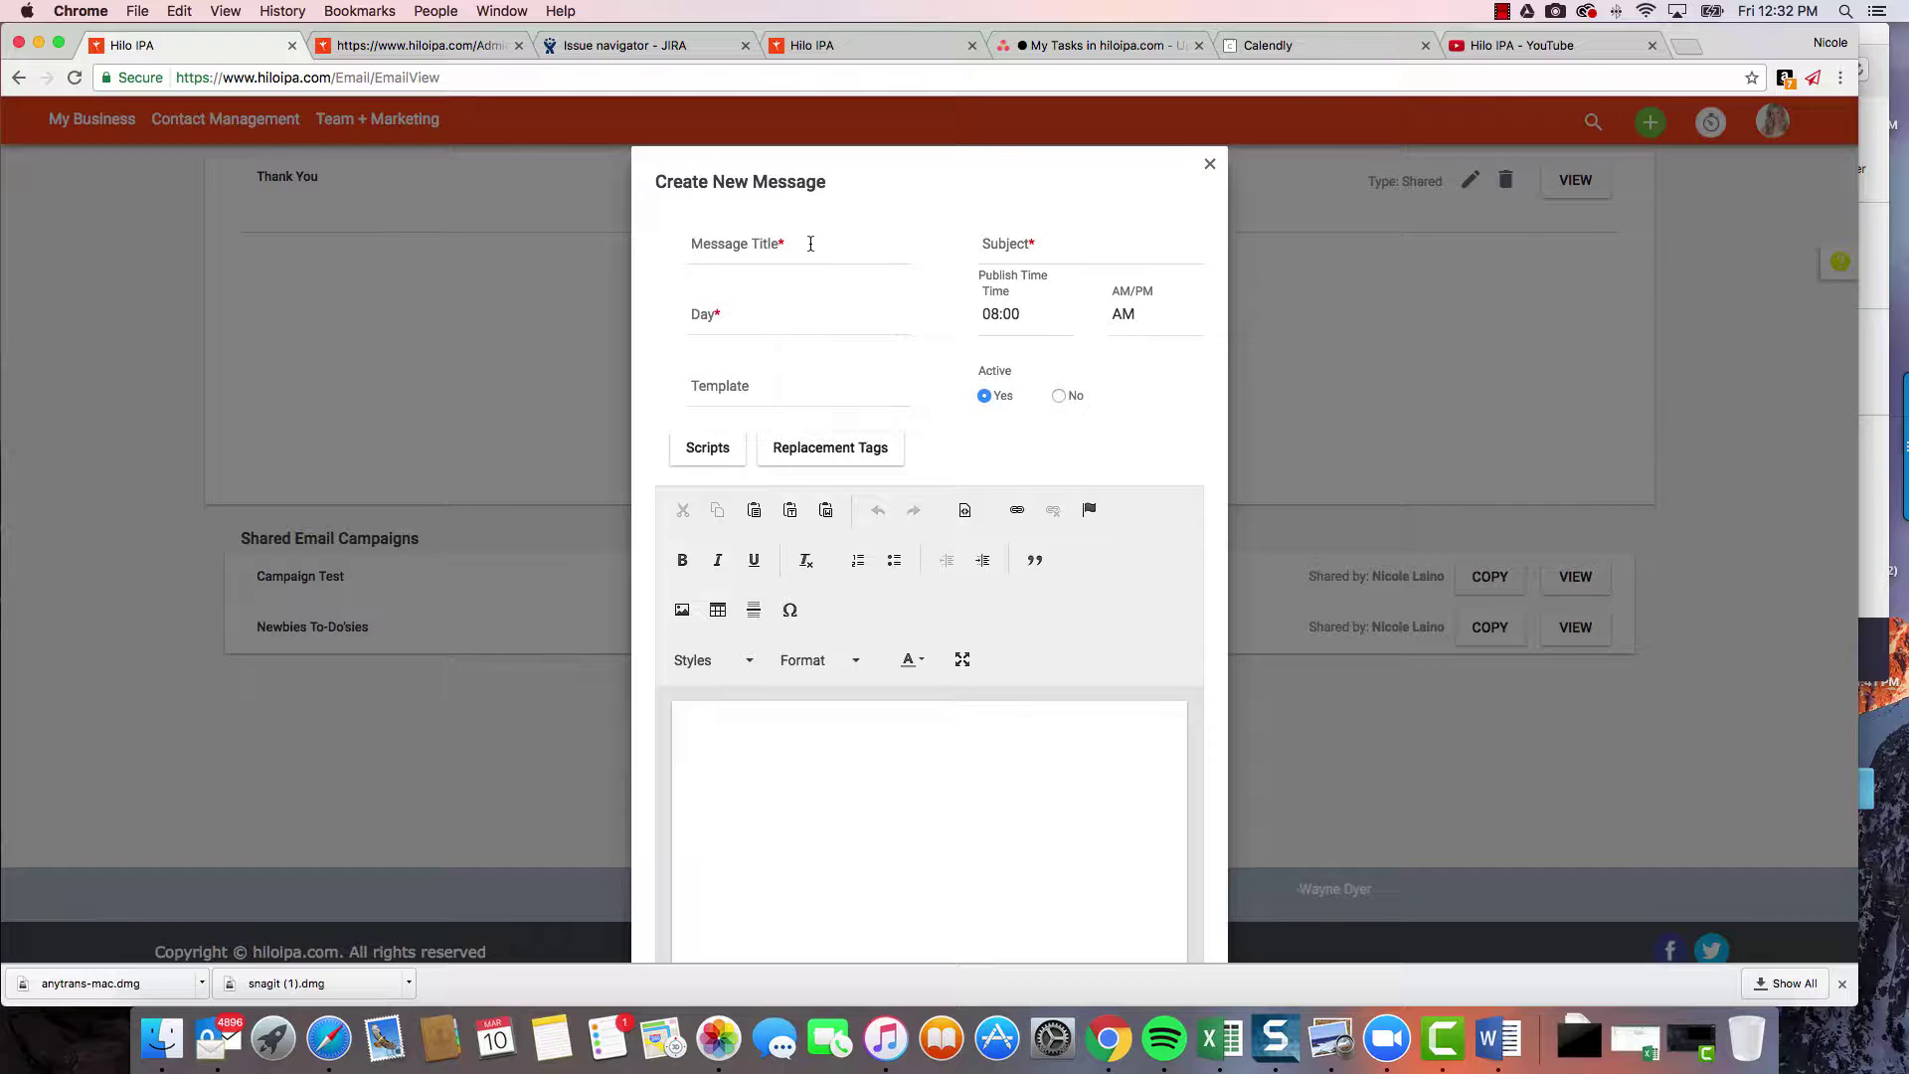
pyautogui.click(810, 243)
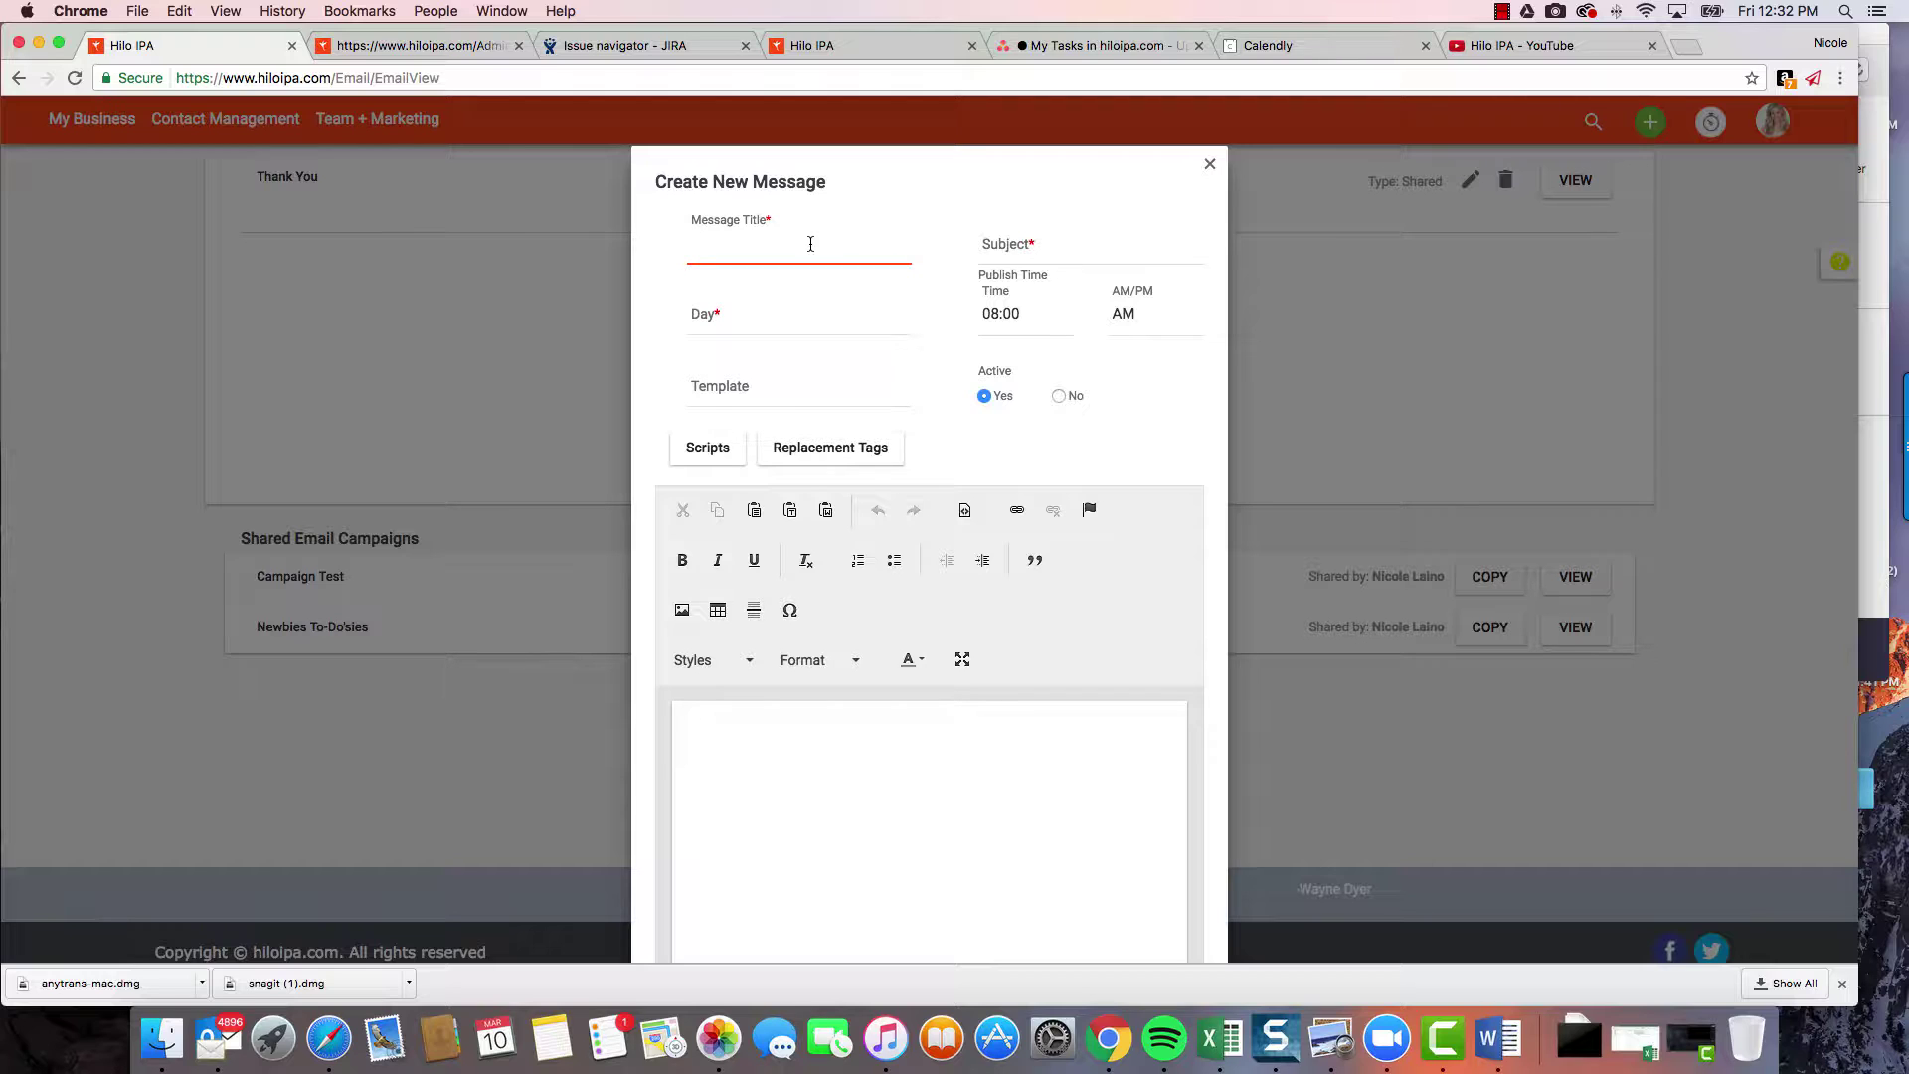
pyautogui.write('Welcome')
pyautogui.click(998, 245)
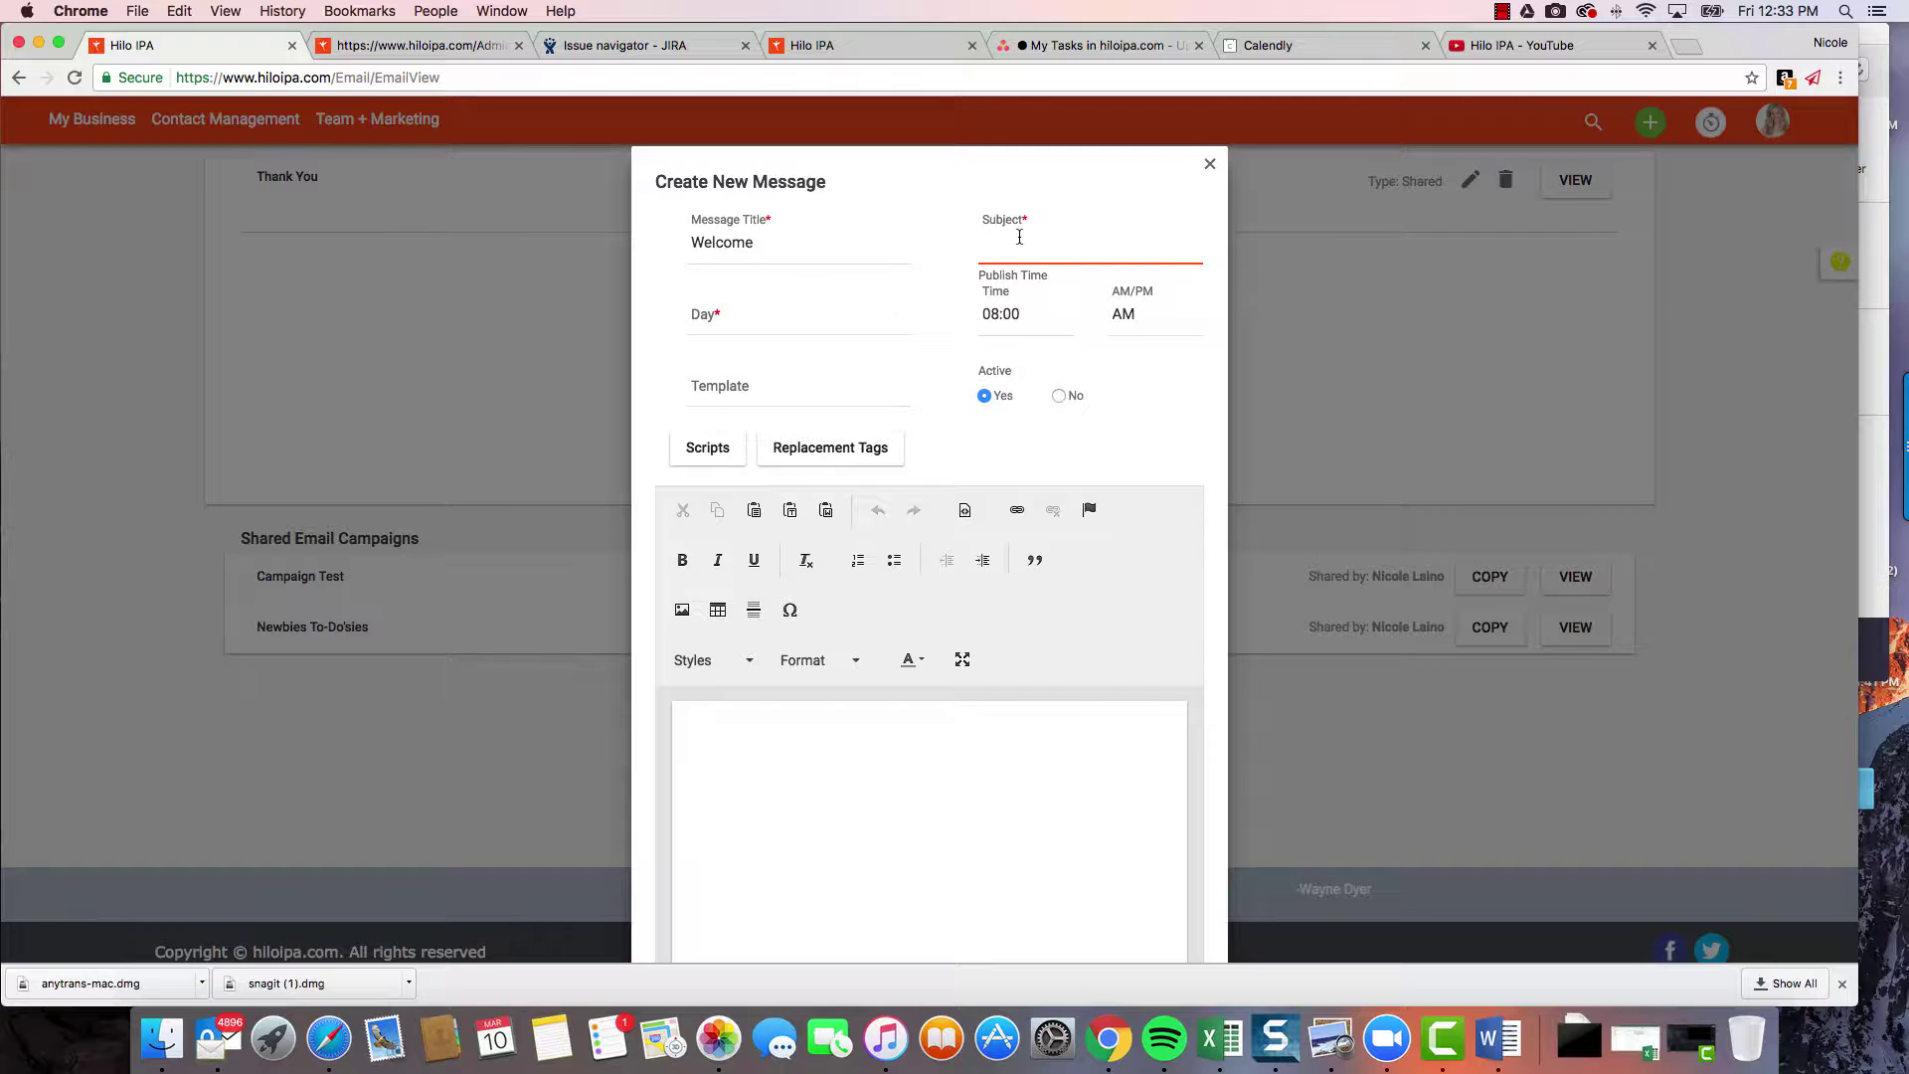
pyautogui.click(1019, 237)
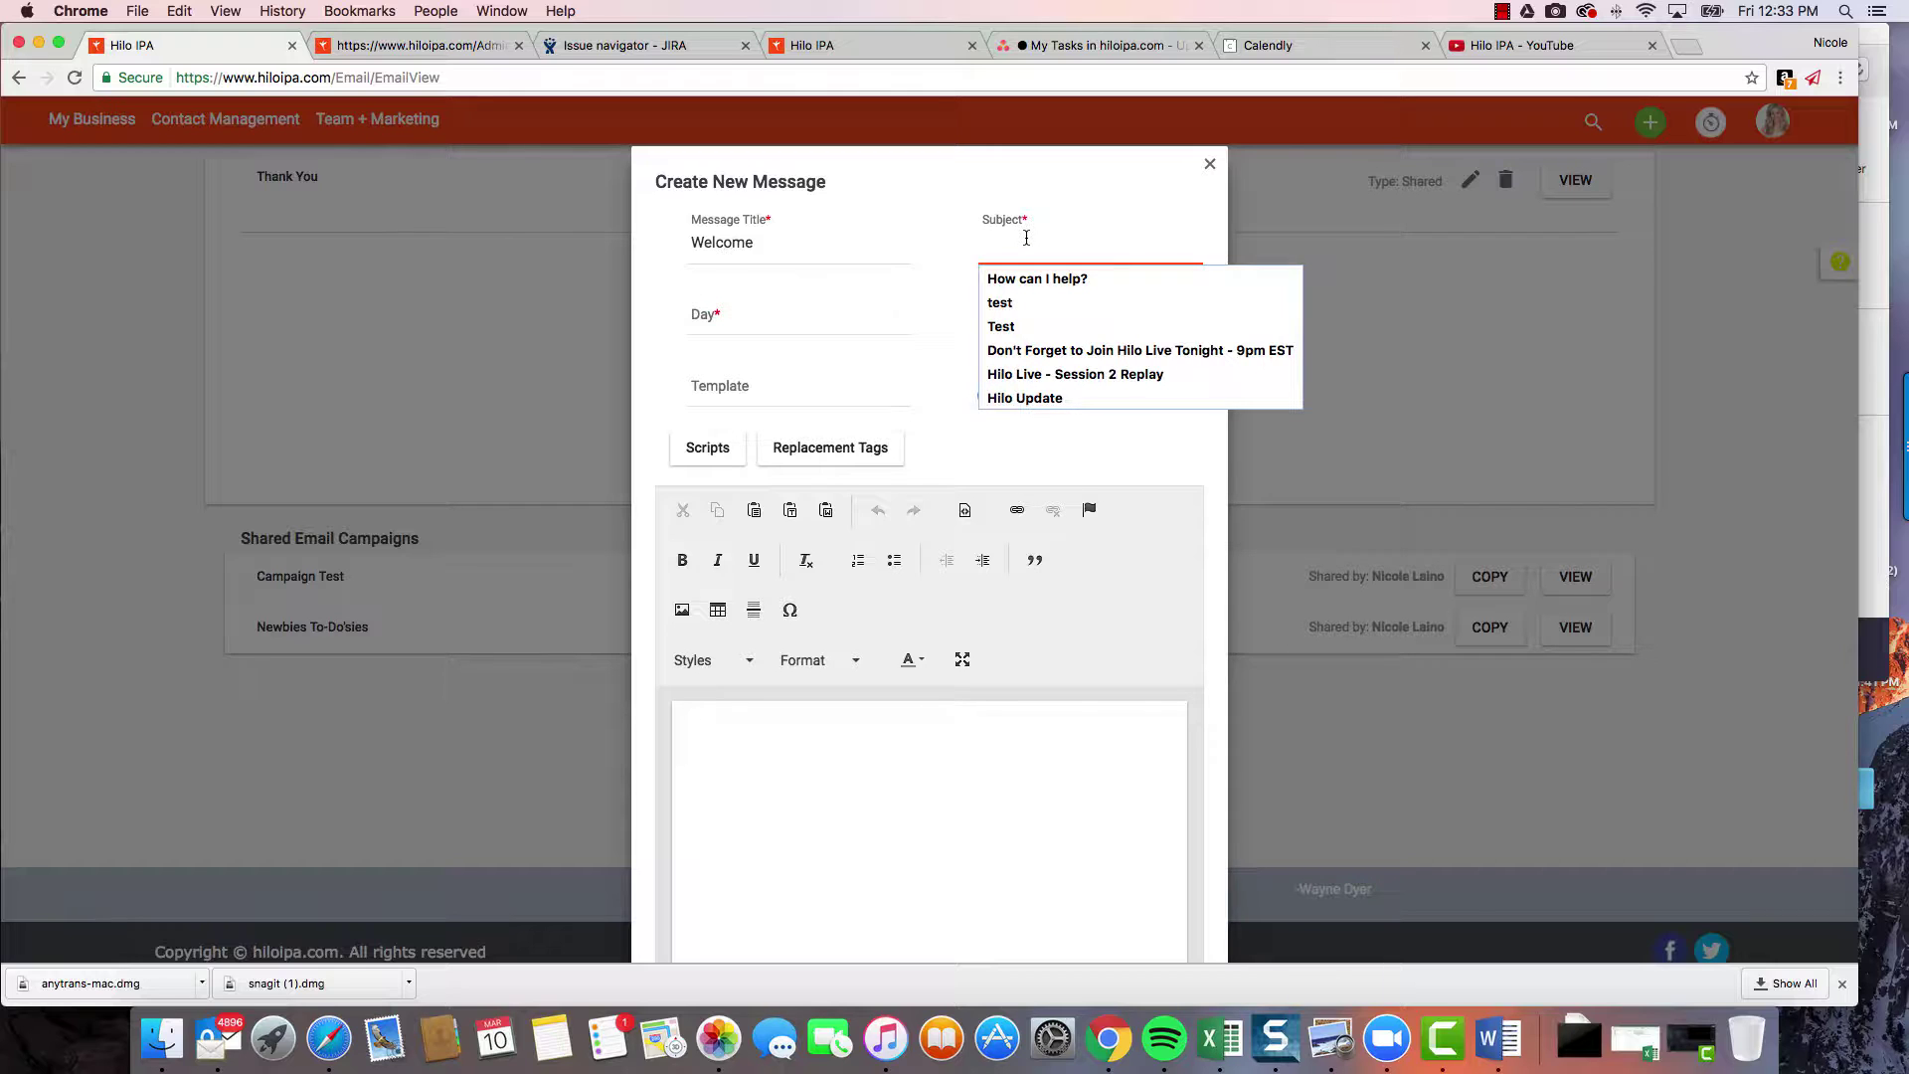
pyautogui.write('Thank you')
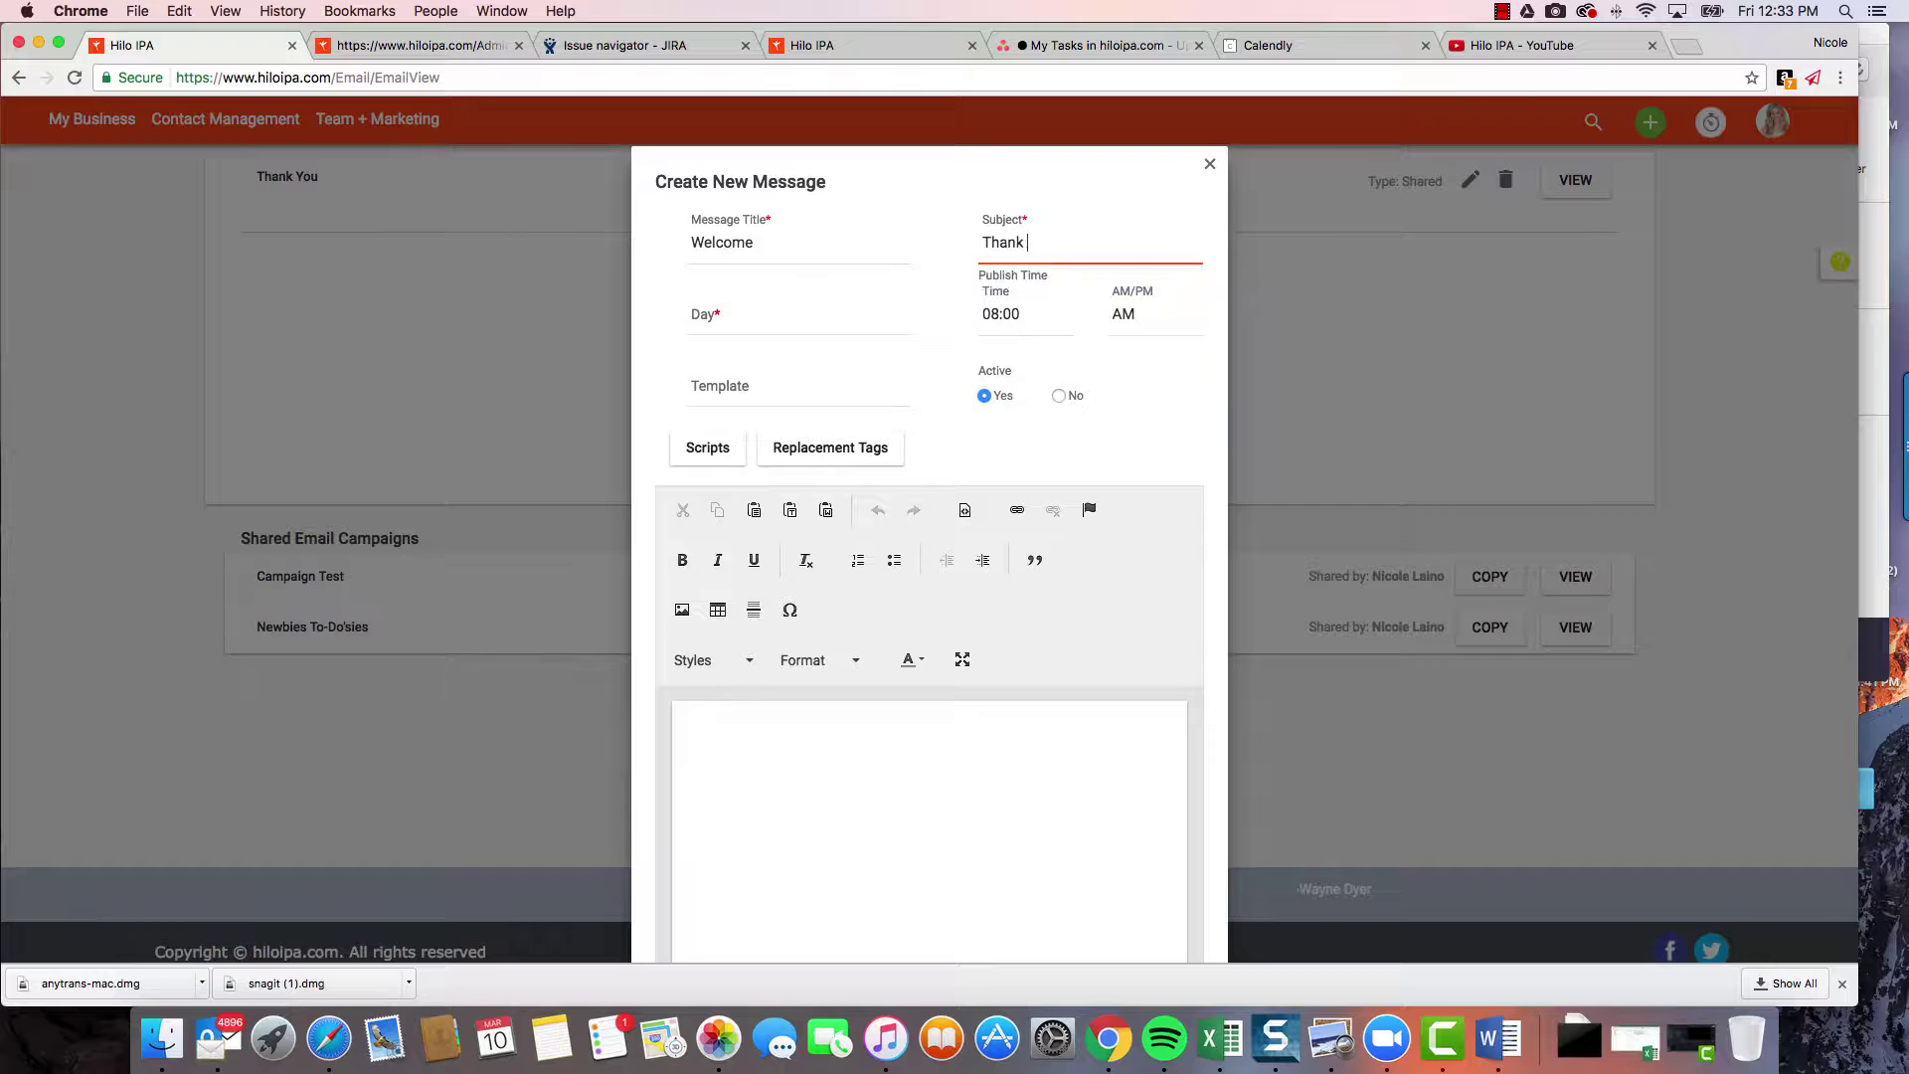